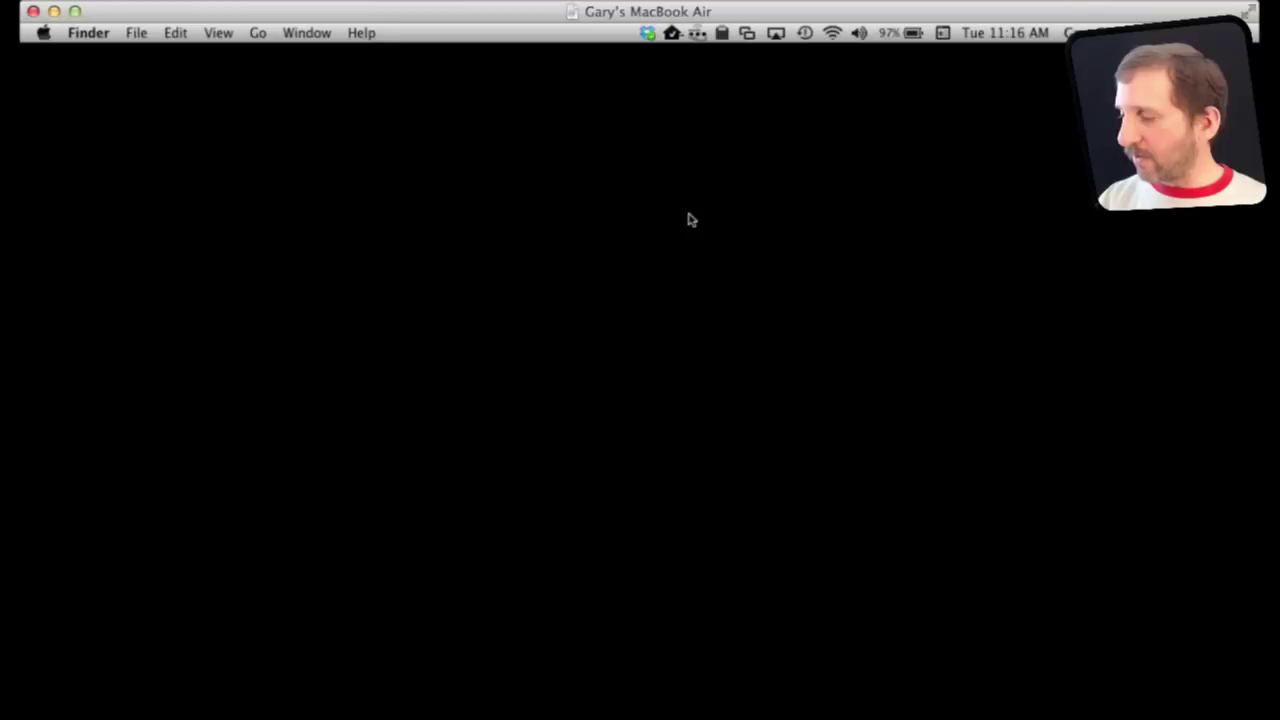
- Launch Photo Booth through Spotlight search
key(super+space)
text(prevpho)
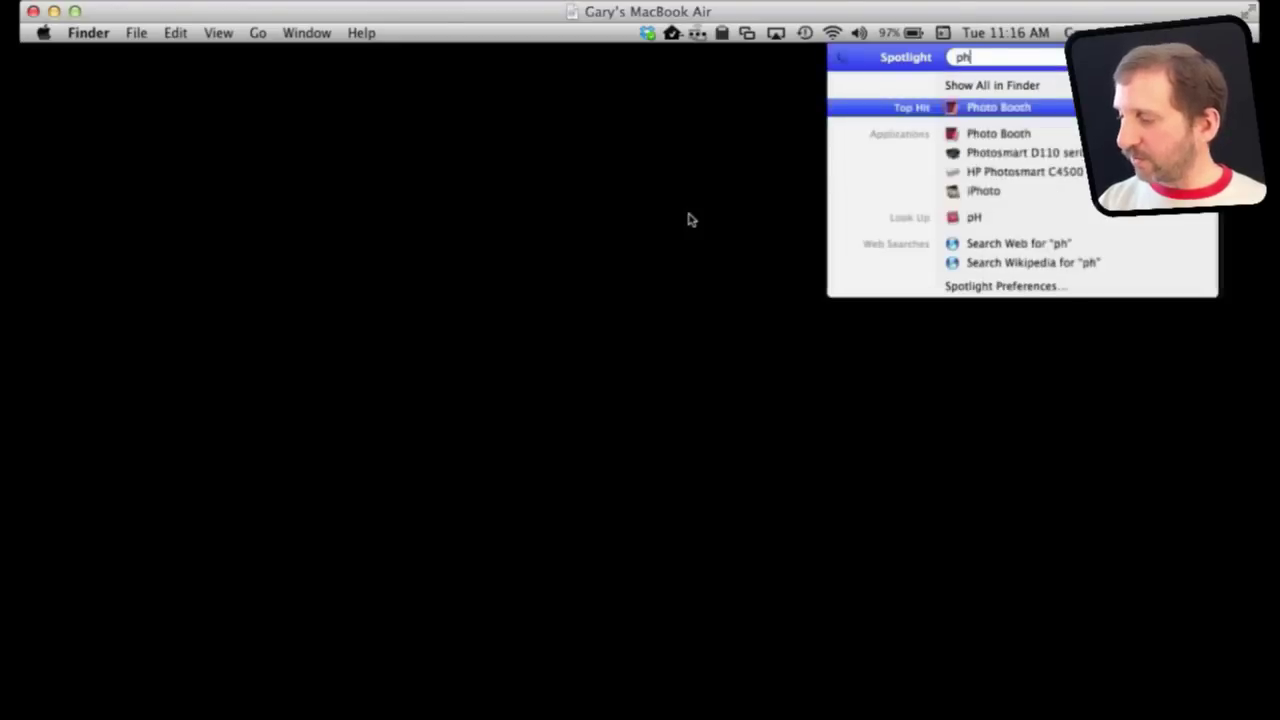
key(Escape)
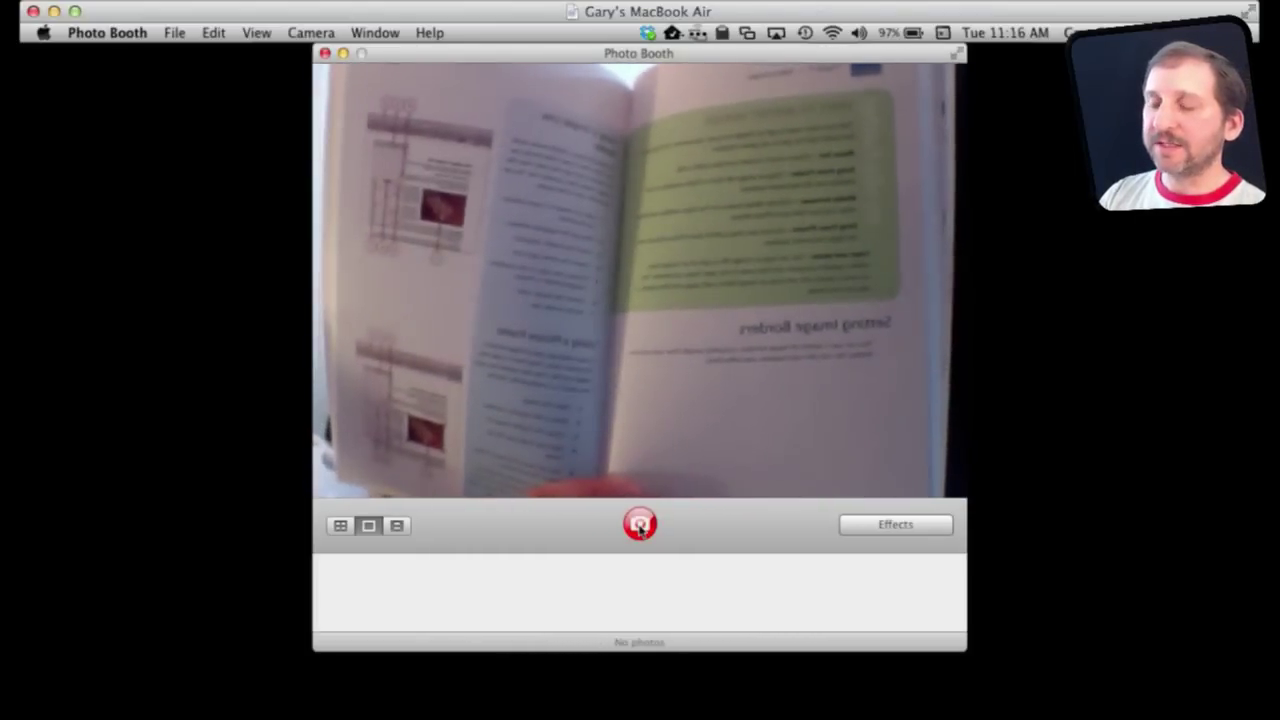
- Capture three webcam photos, one per open book spread
click(641, 527)
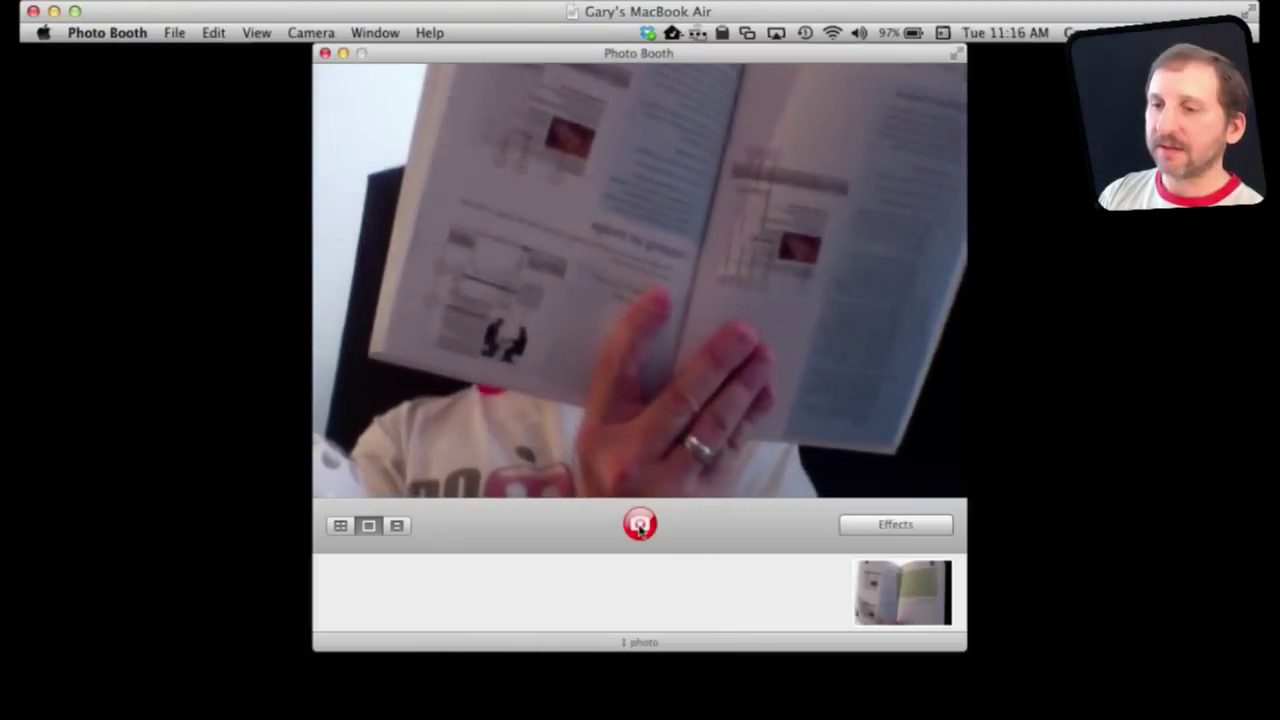
click(640, 525)
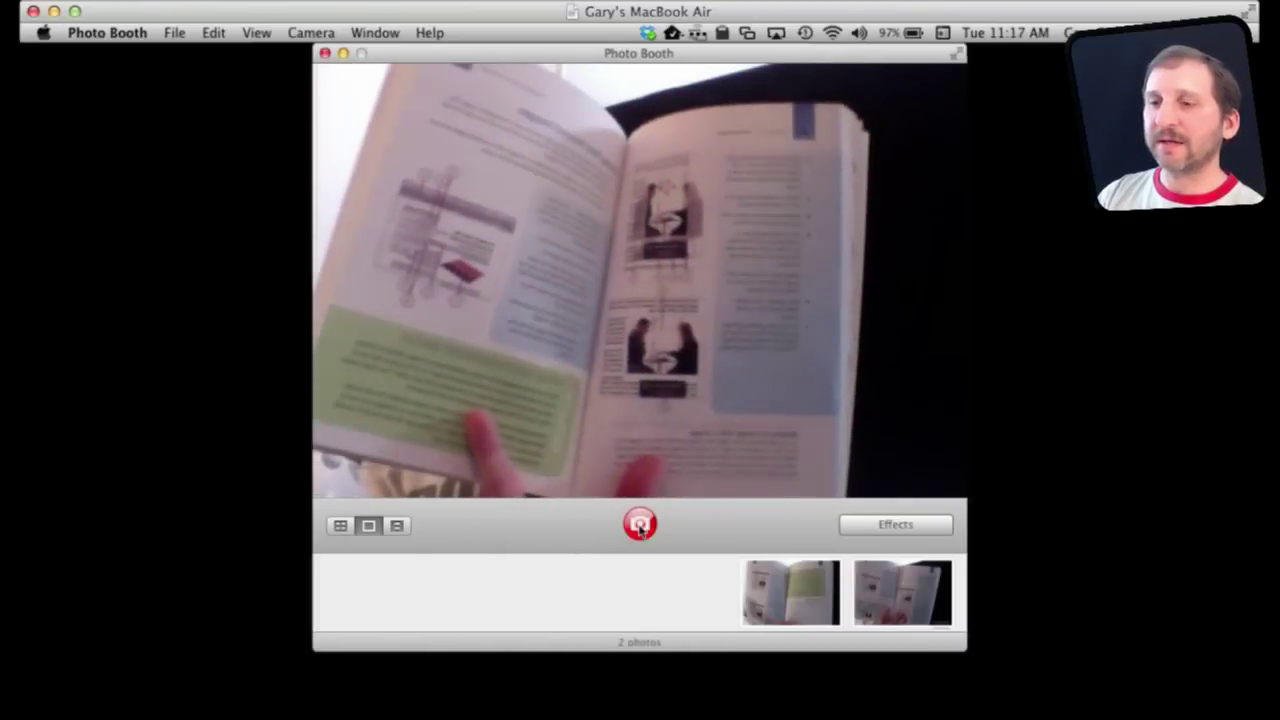
click(640, 526)
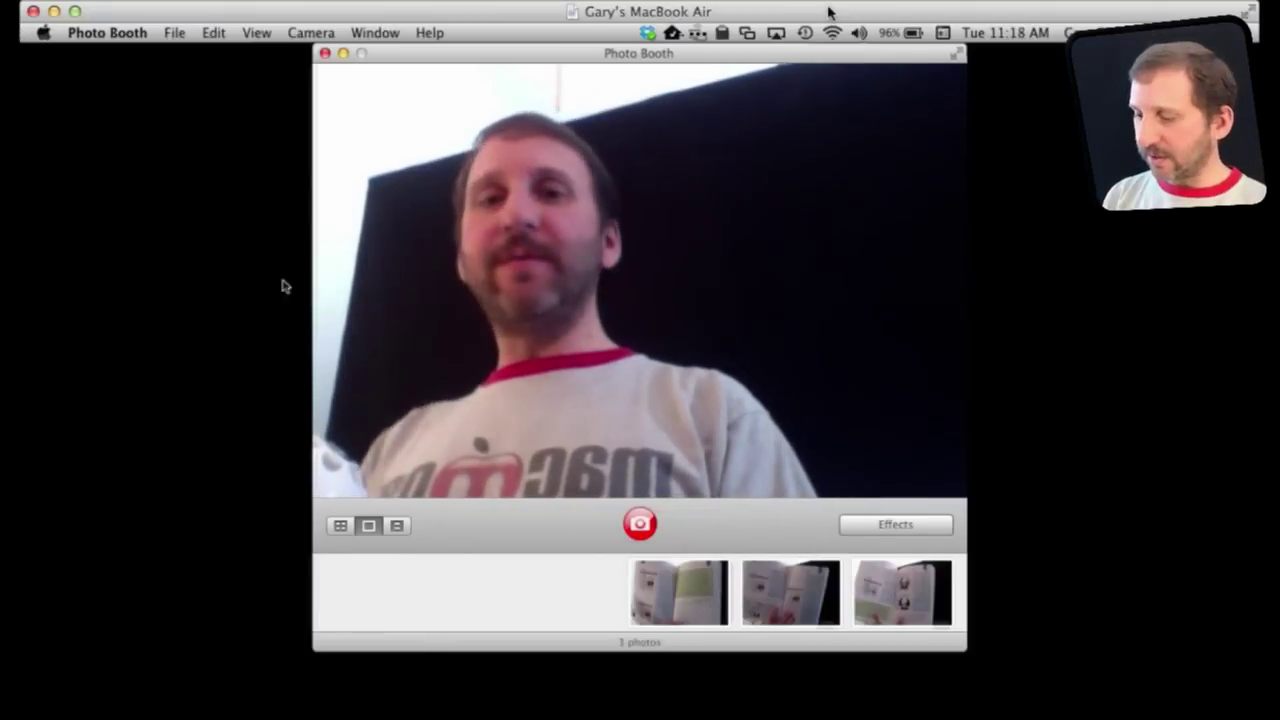
- Select all three book photos in the tray and copy them
click(678, 582)
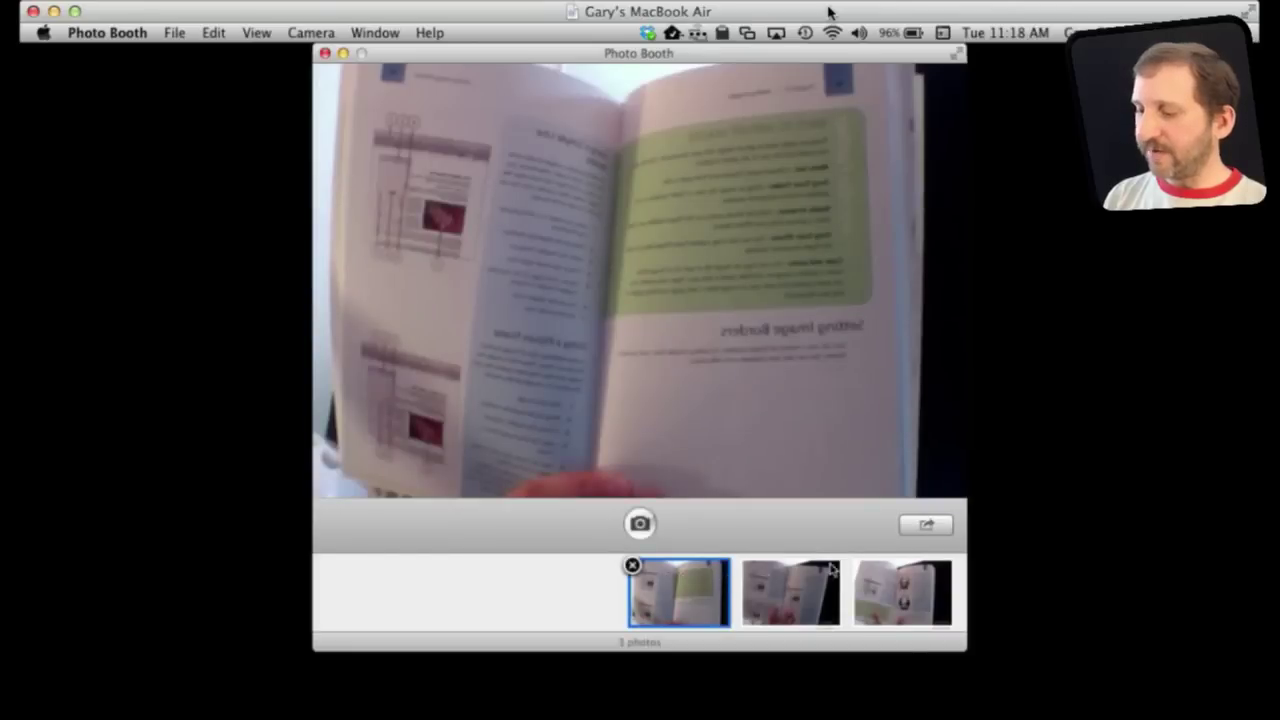
shift+click(905, 588)
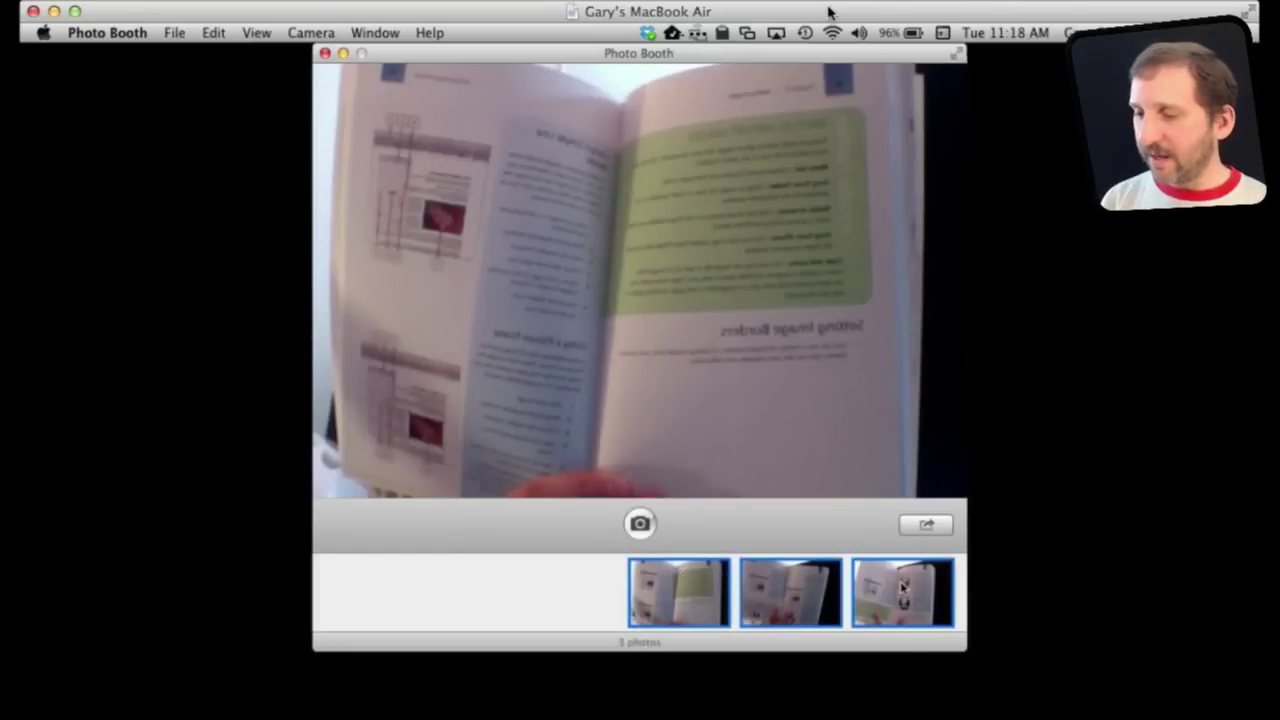
click(214, 32)
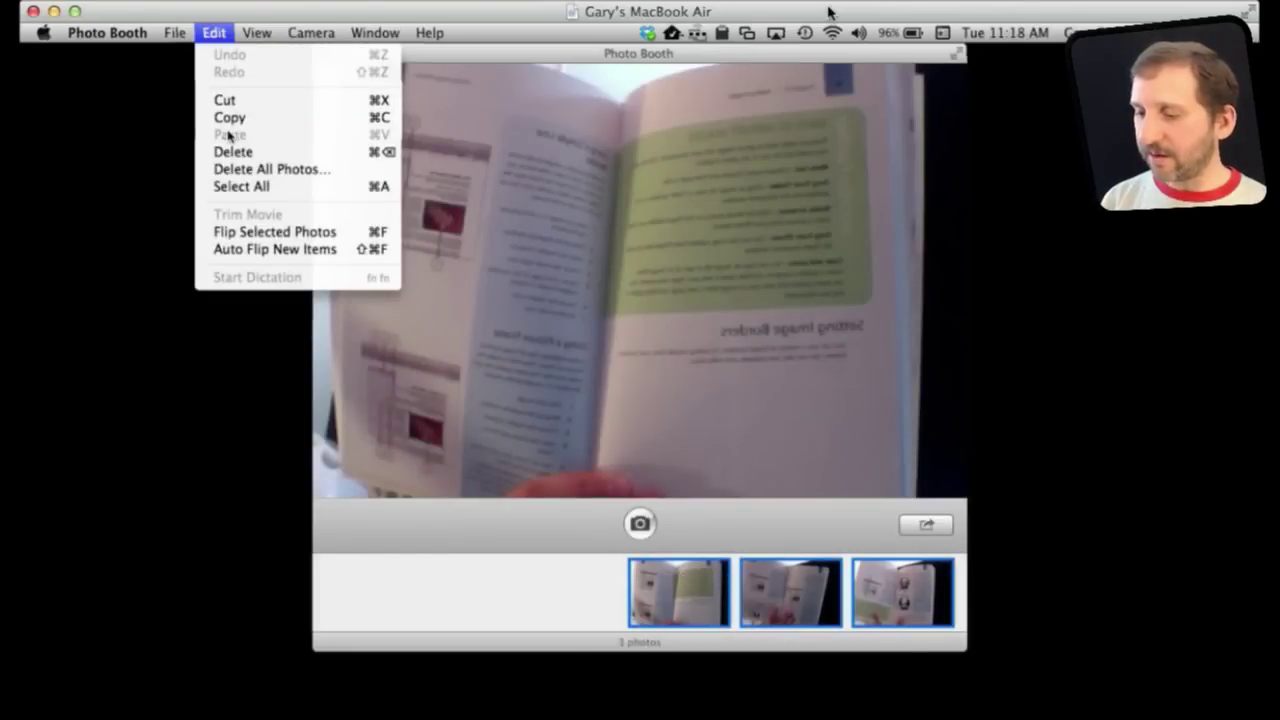
click(228, 119)
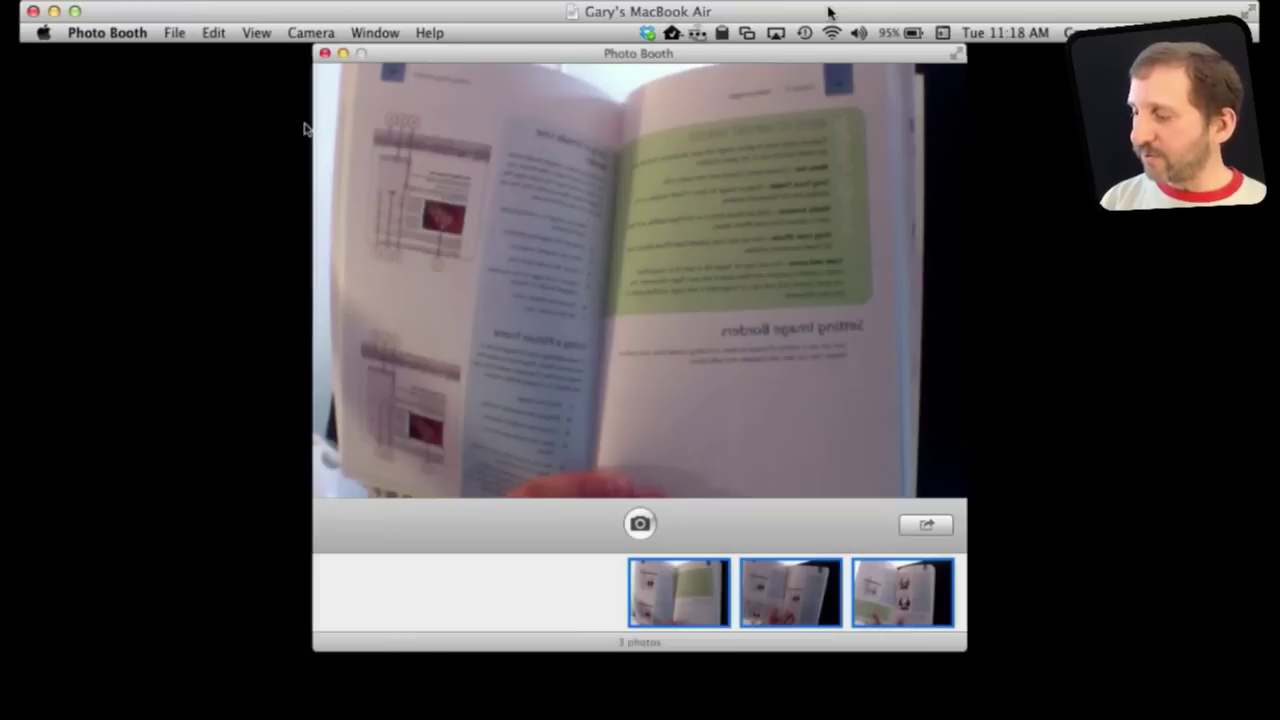
- Launch Preview through Spotlight search
key(super+space)
text(pho)
key(BackSpace)
key(BackSpace)
text(r)
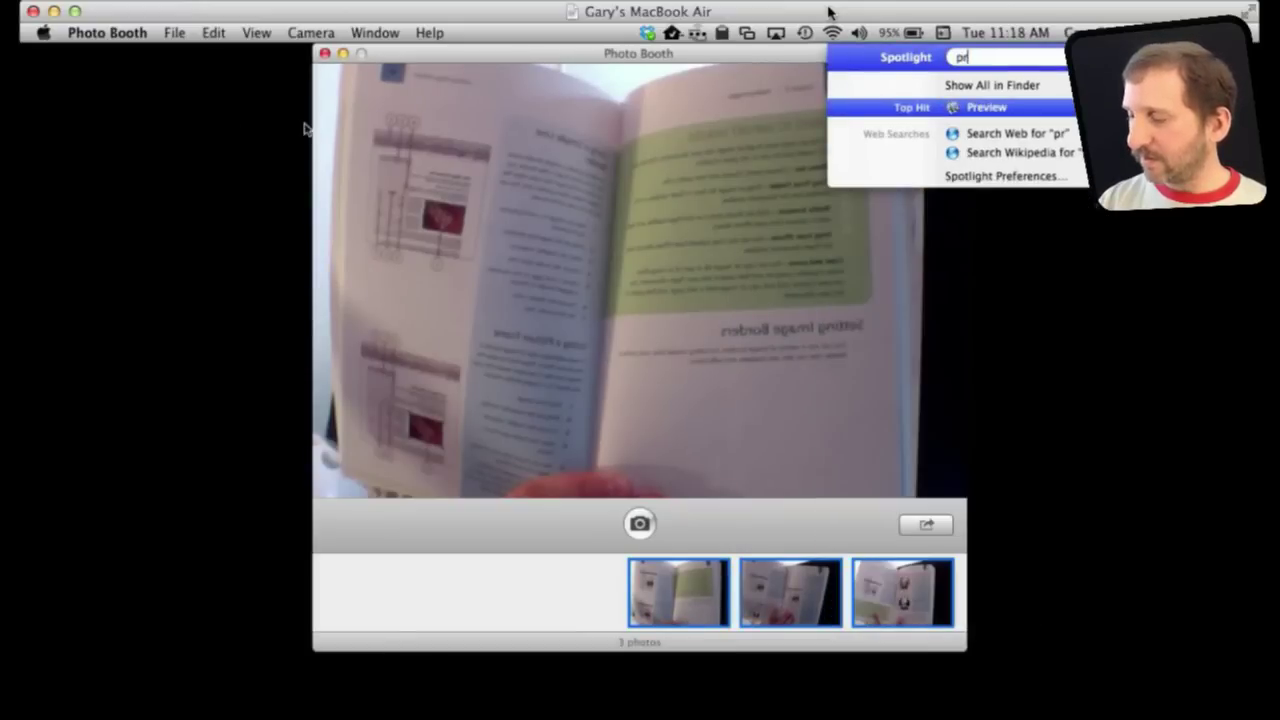
text(ev)
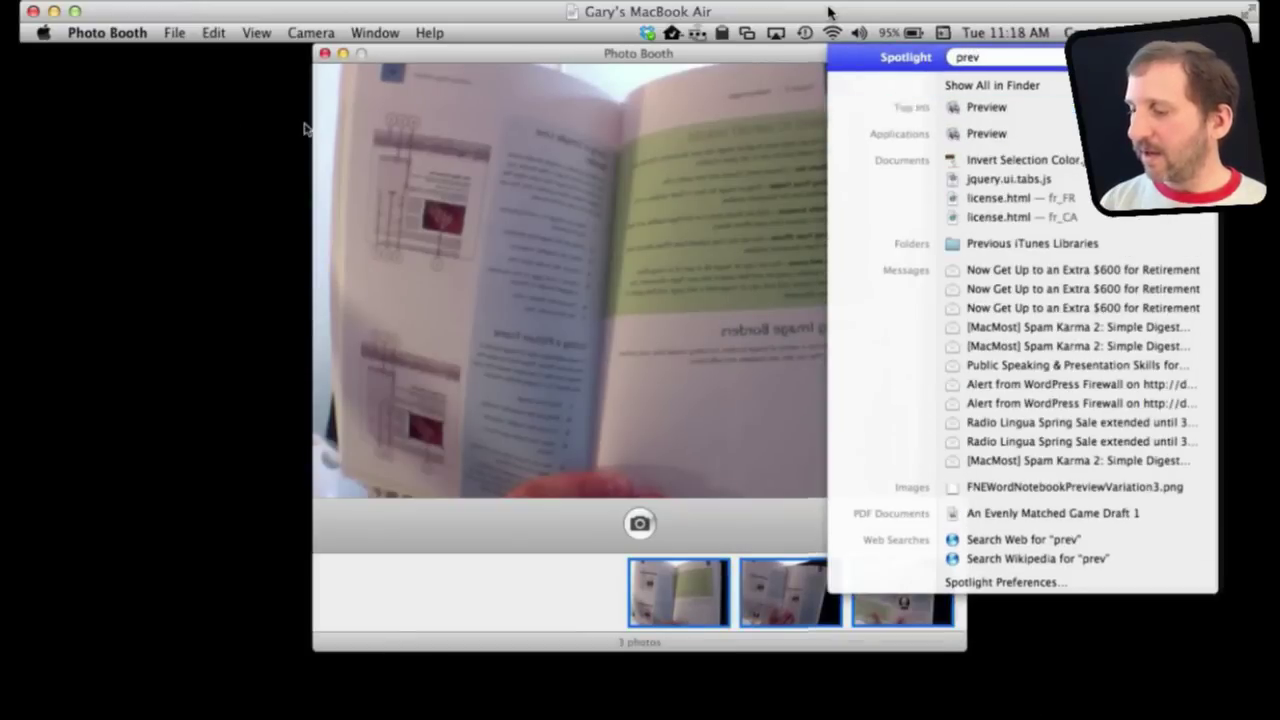
key(Return)
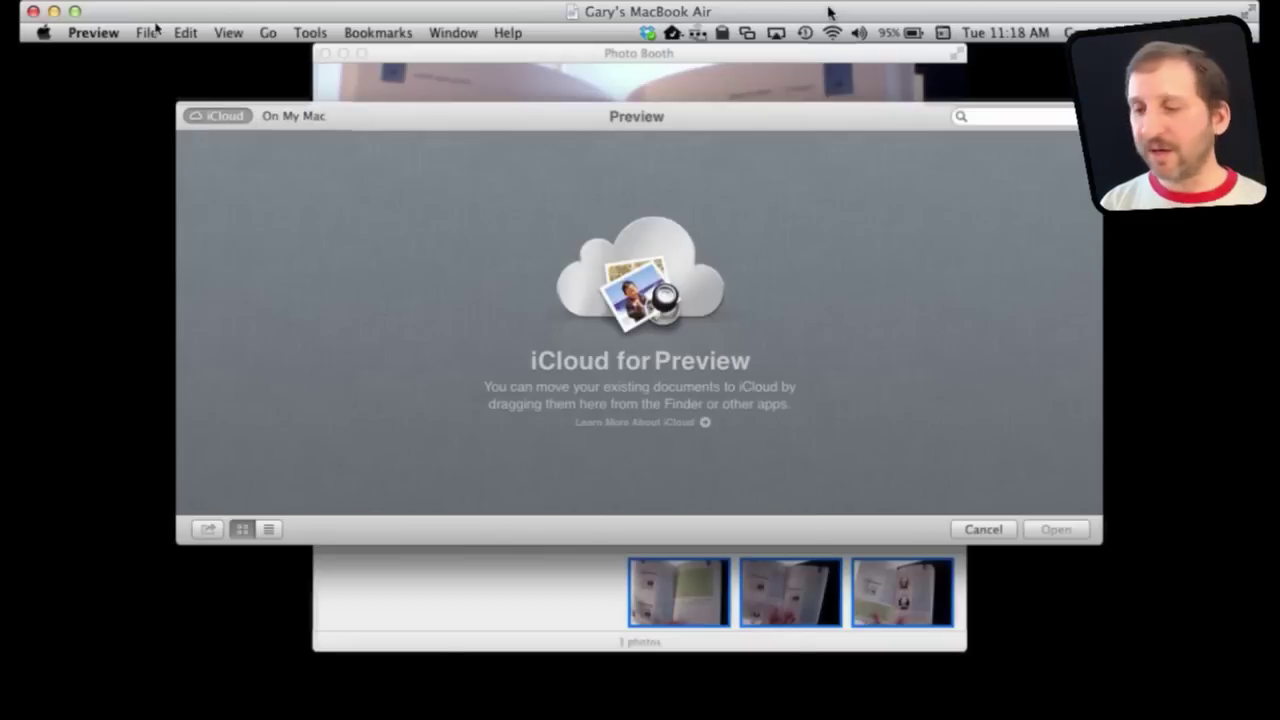
- Create a new Preview document from the clipboard's three photos
click(152, 31)
click(163, 57)
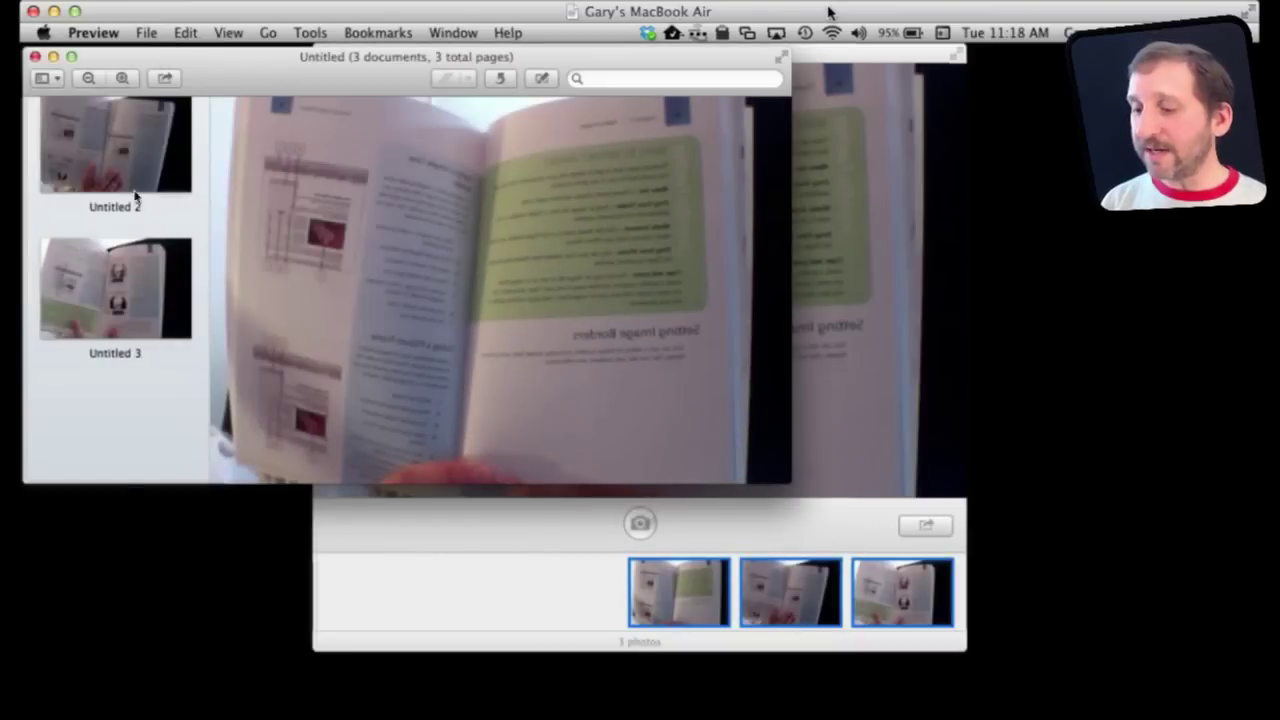
scroll(134, 198, up, 2)
scroll(128, 186, up, 3)
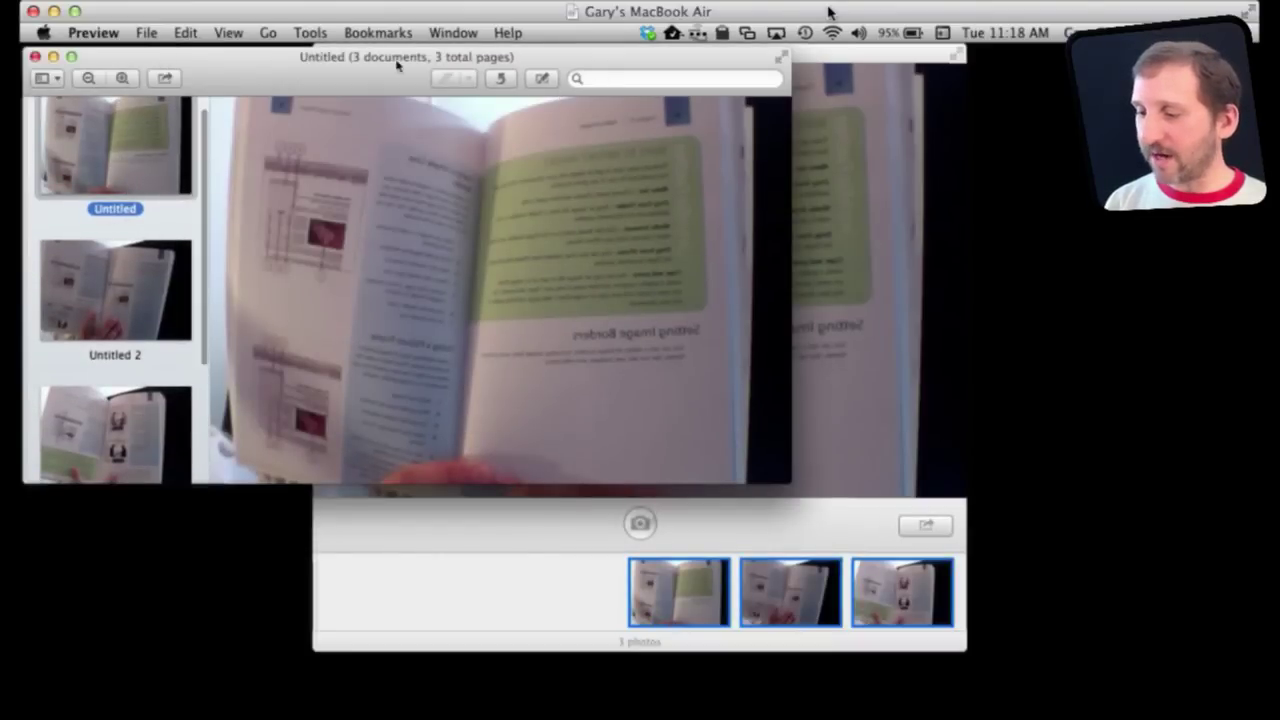
- Keep the thumbnail sidebar showing and step through the three pages, ending on the first
click(229, 30)
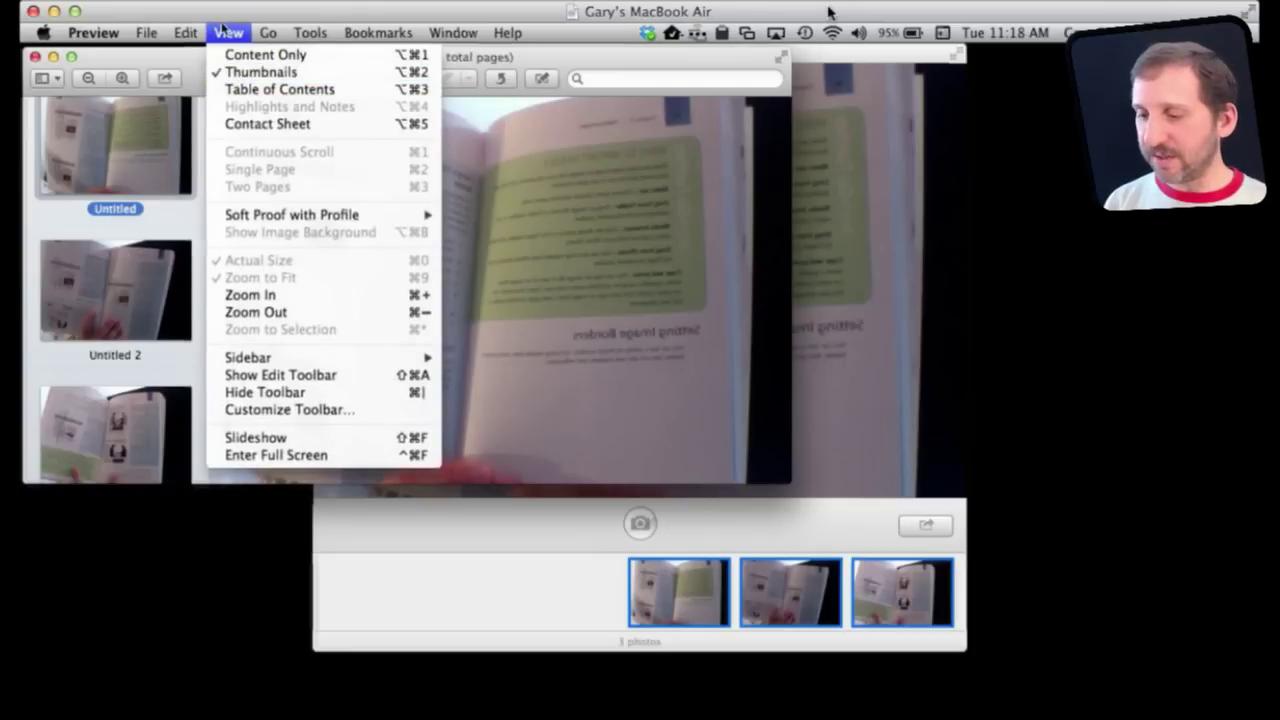
click(232, 76)
click(110, 253)
click(104, 430)
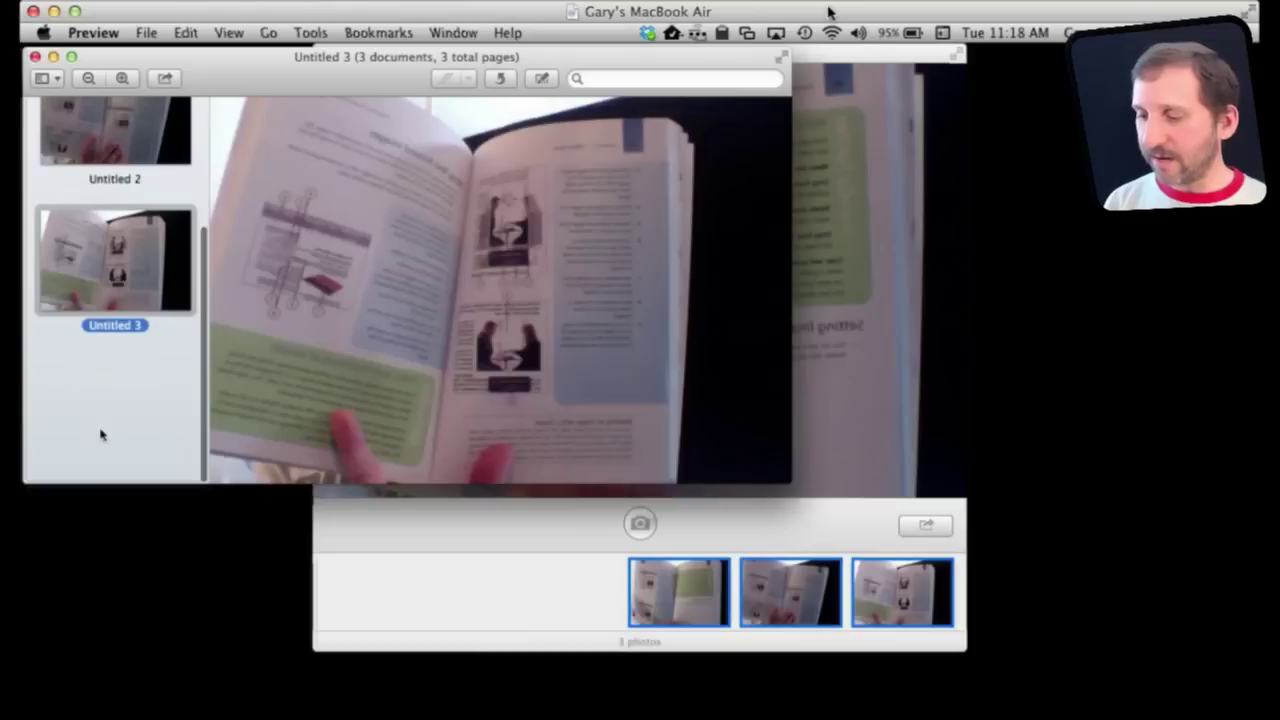
click(104, 183)
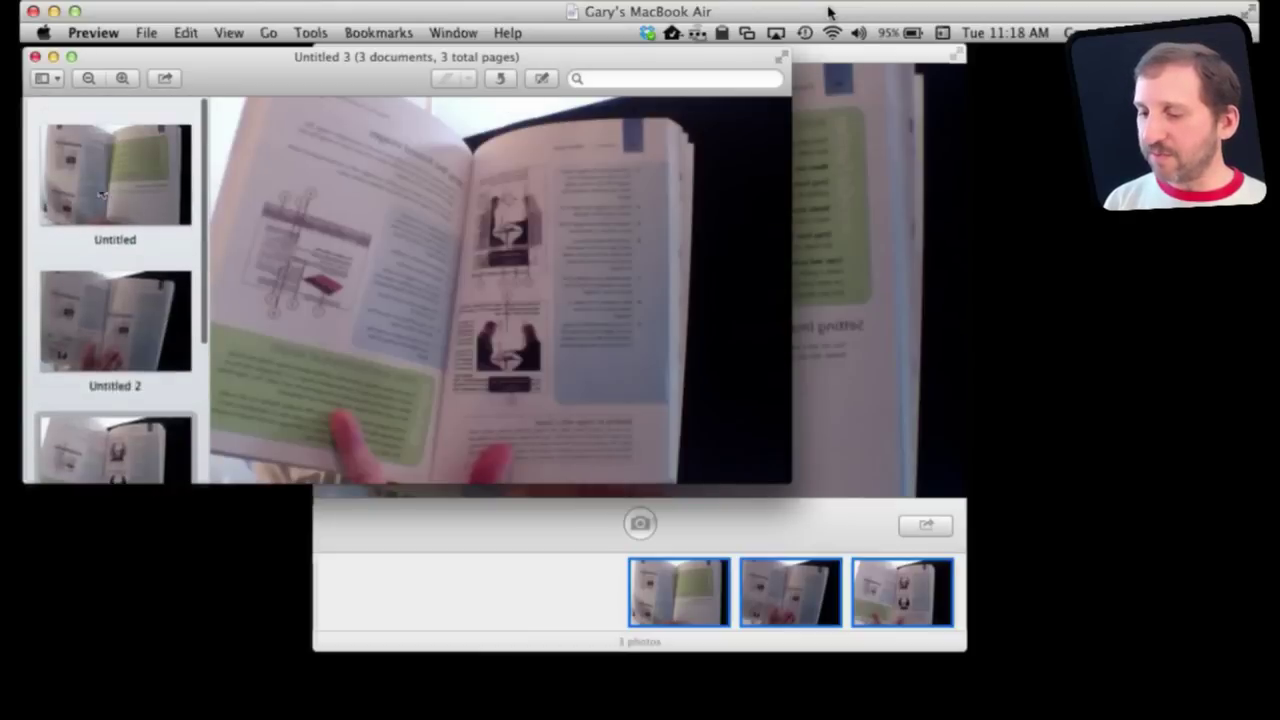
click(104, 183)
scroll(514, 230, down, 3)
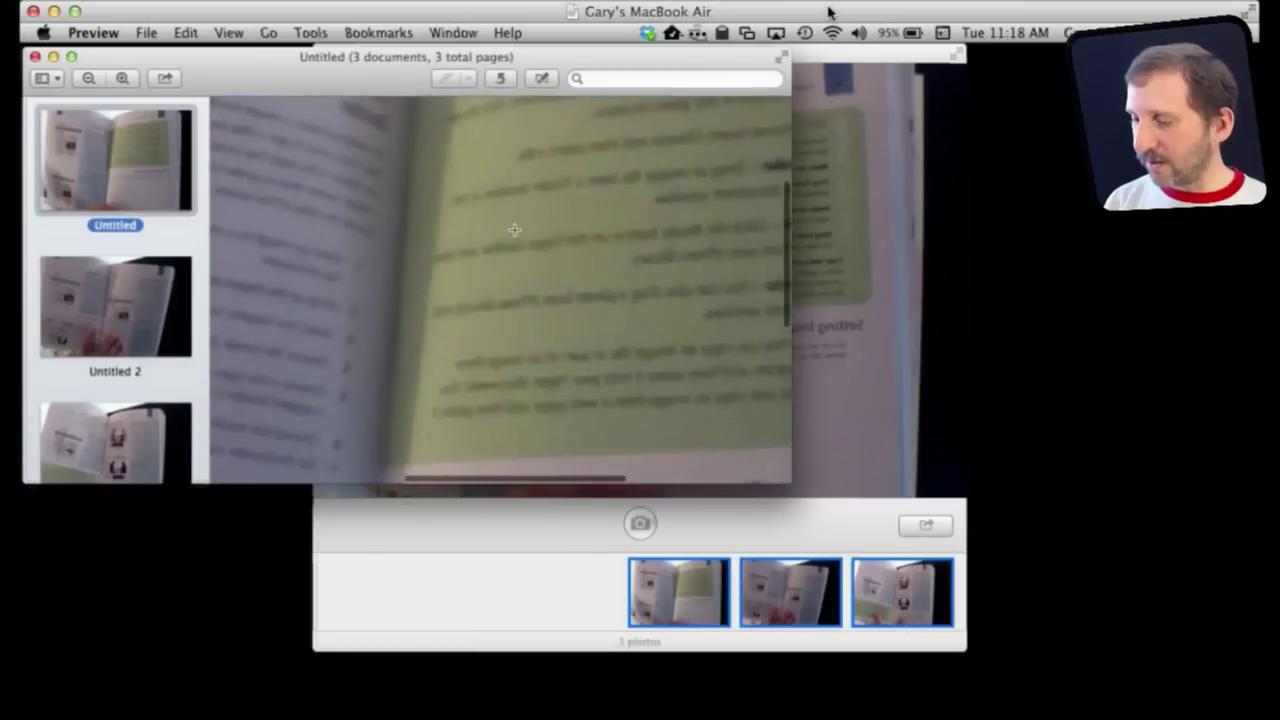
- Flip the first photo horizontally so its page is no longer mirrored
click(222, 32)
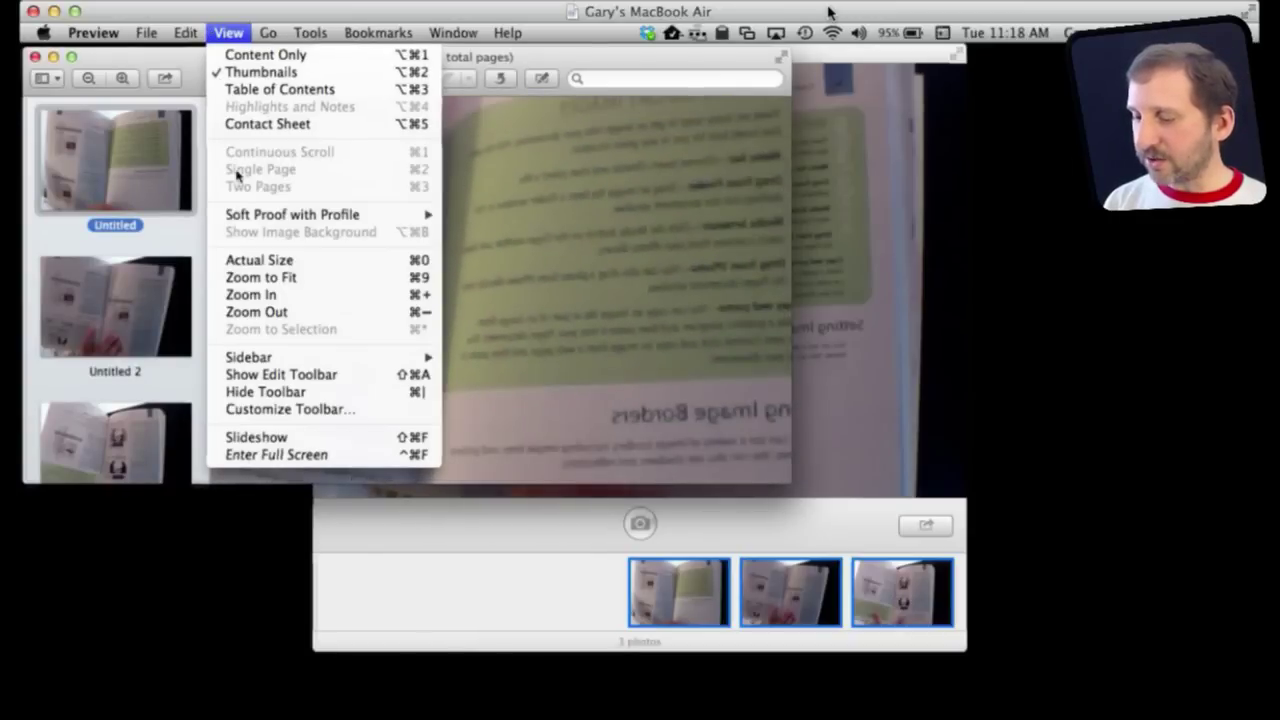
mouse_move(282, 28)
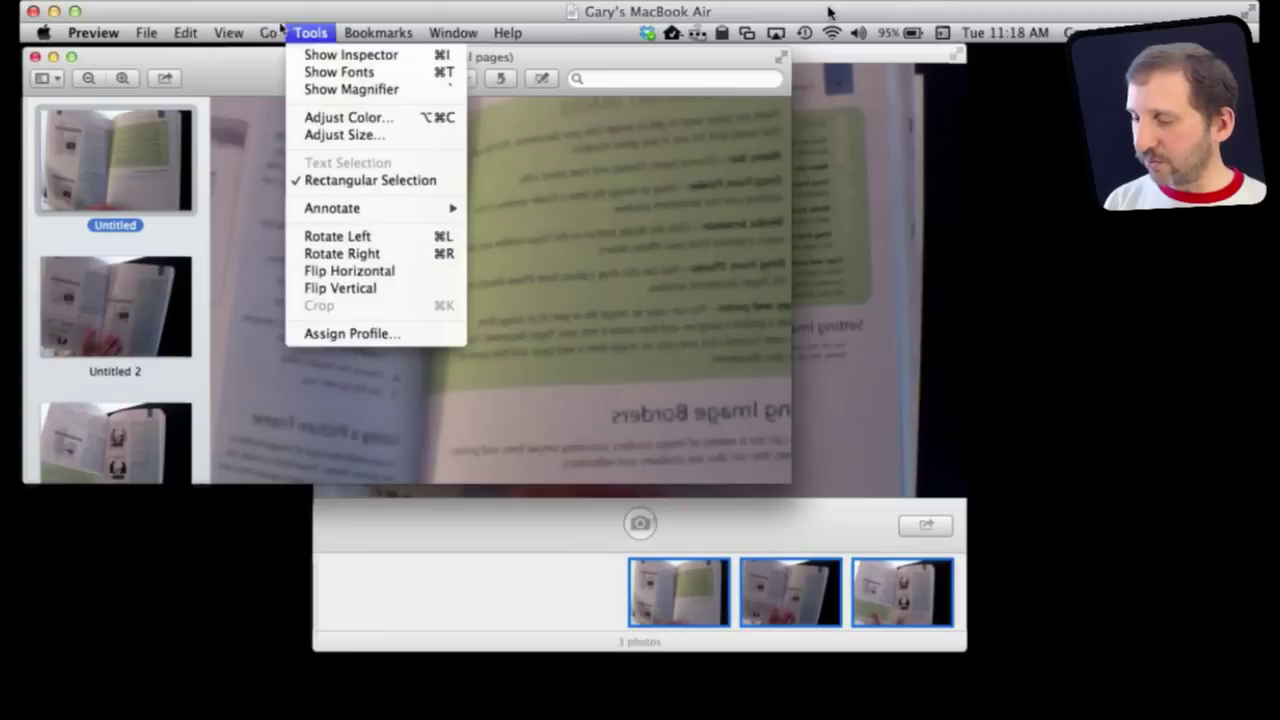
click(346, 271)
scroll(346, 271, right, 5)
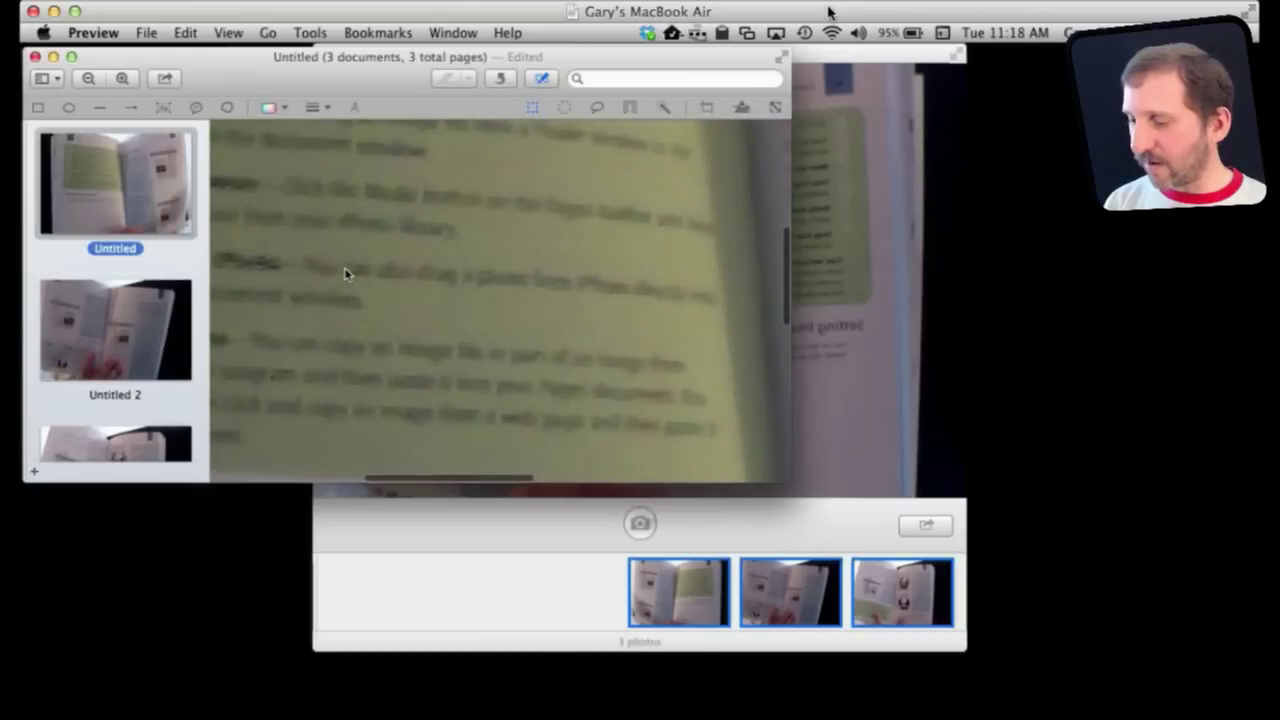
- Flip Untitled 2 and Untitled 3 horizontally together, then check each photo
click(125, 335)
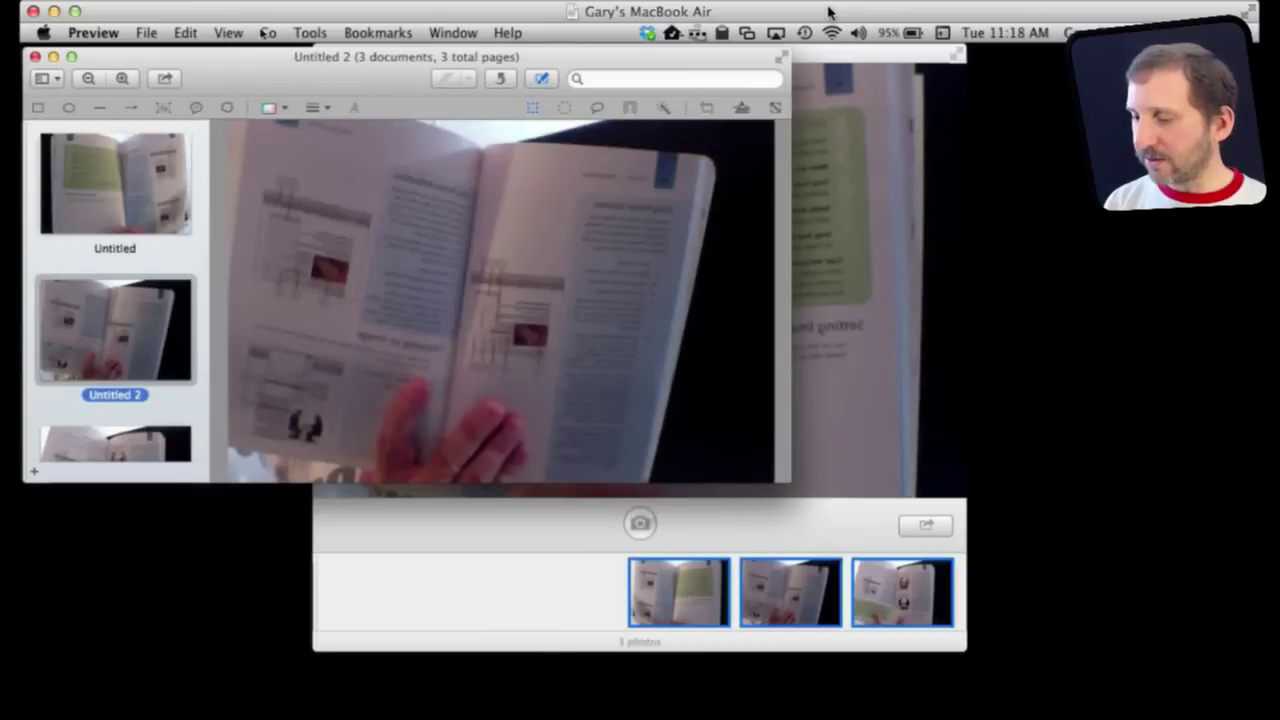
click(302, 32)
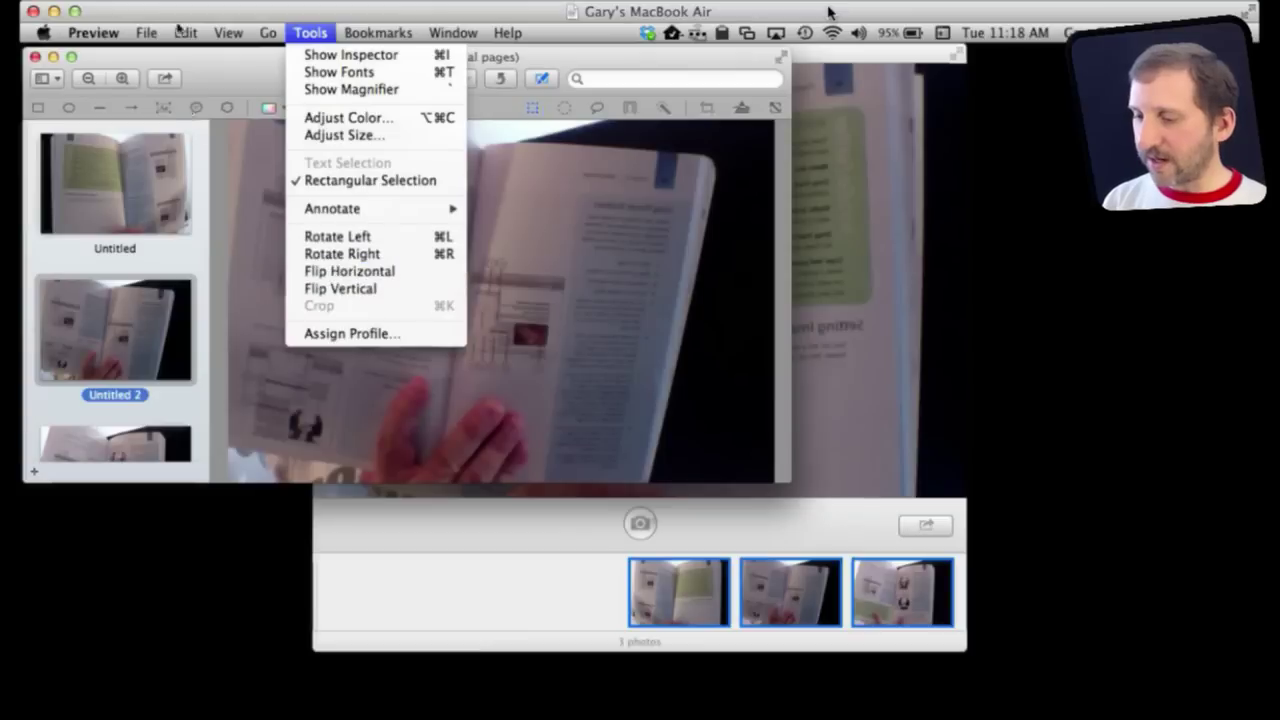
mouse_move(185, 32)
click(220, 54)
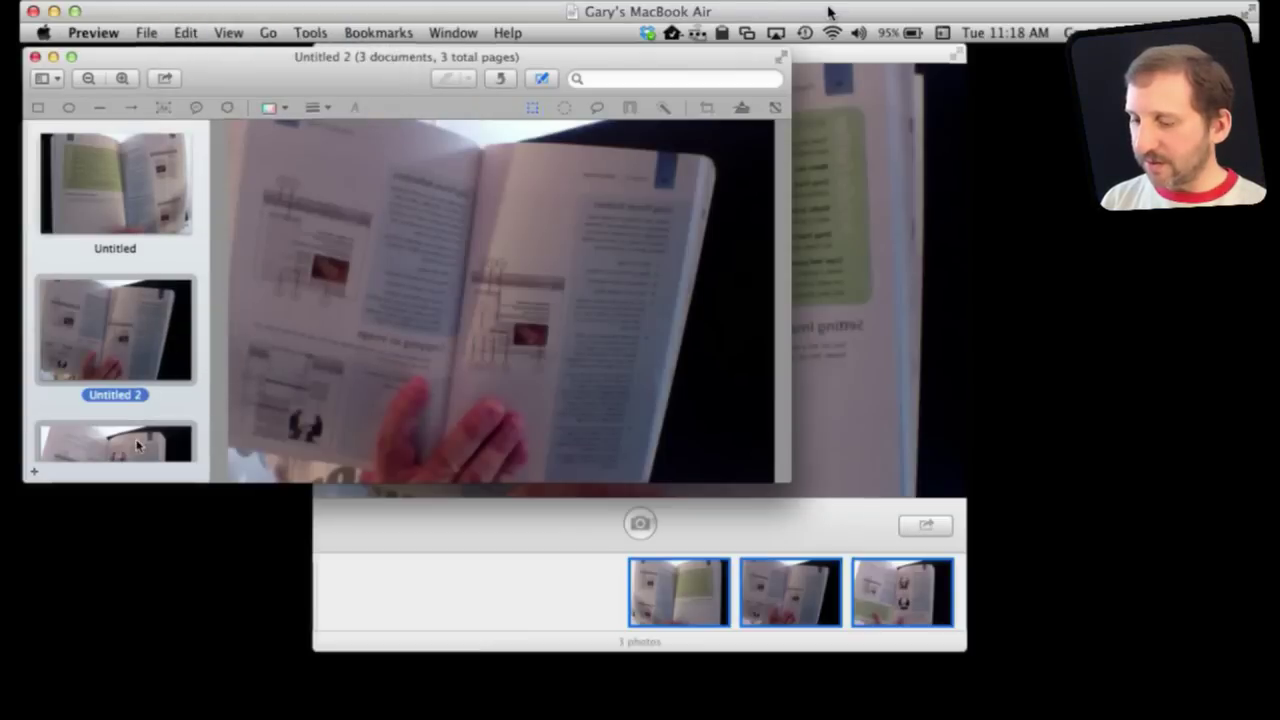
super+click(133, 447)
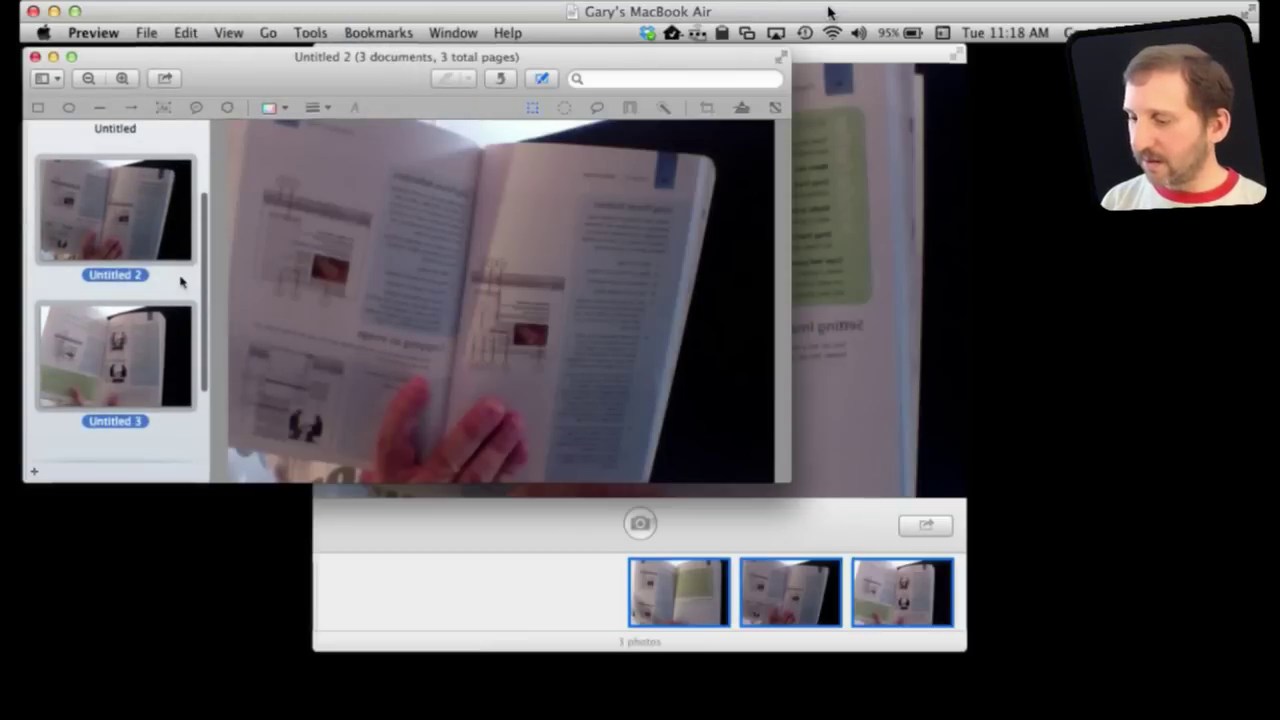
click(310, 32)
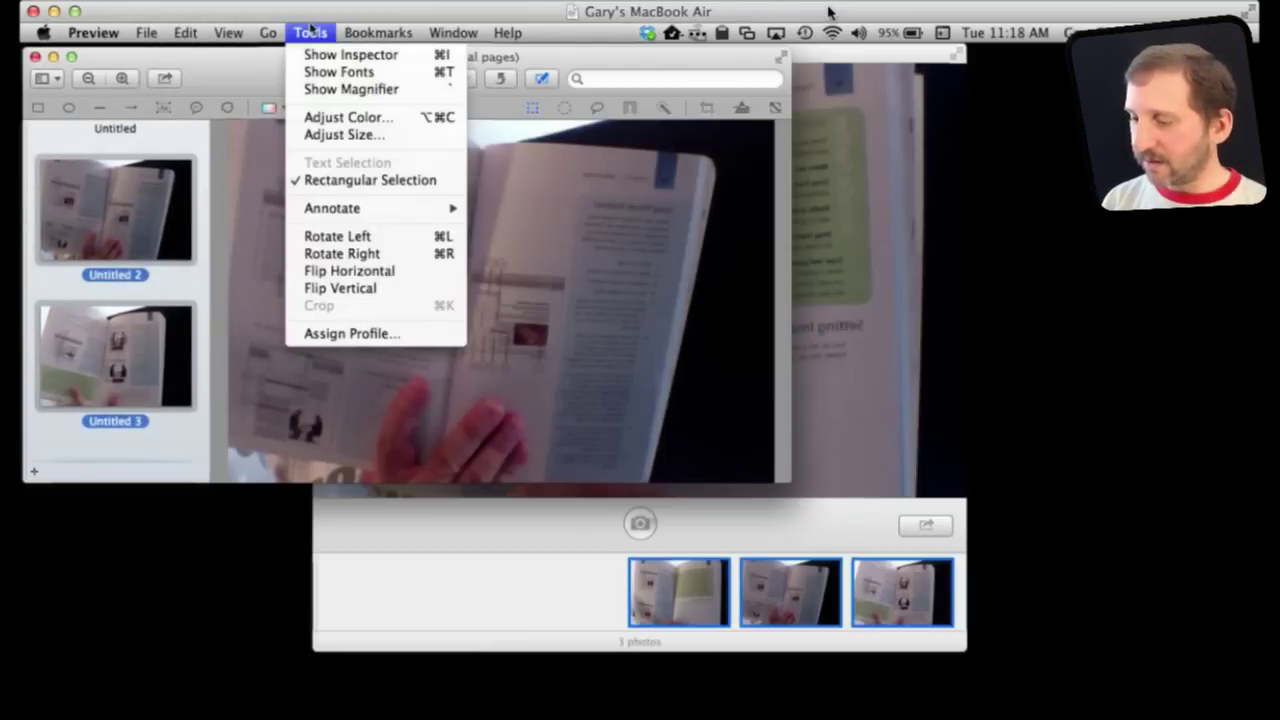
click(352, 277)
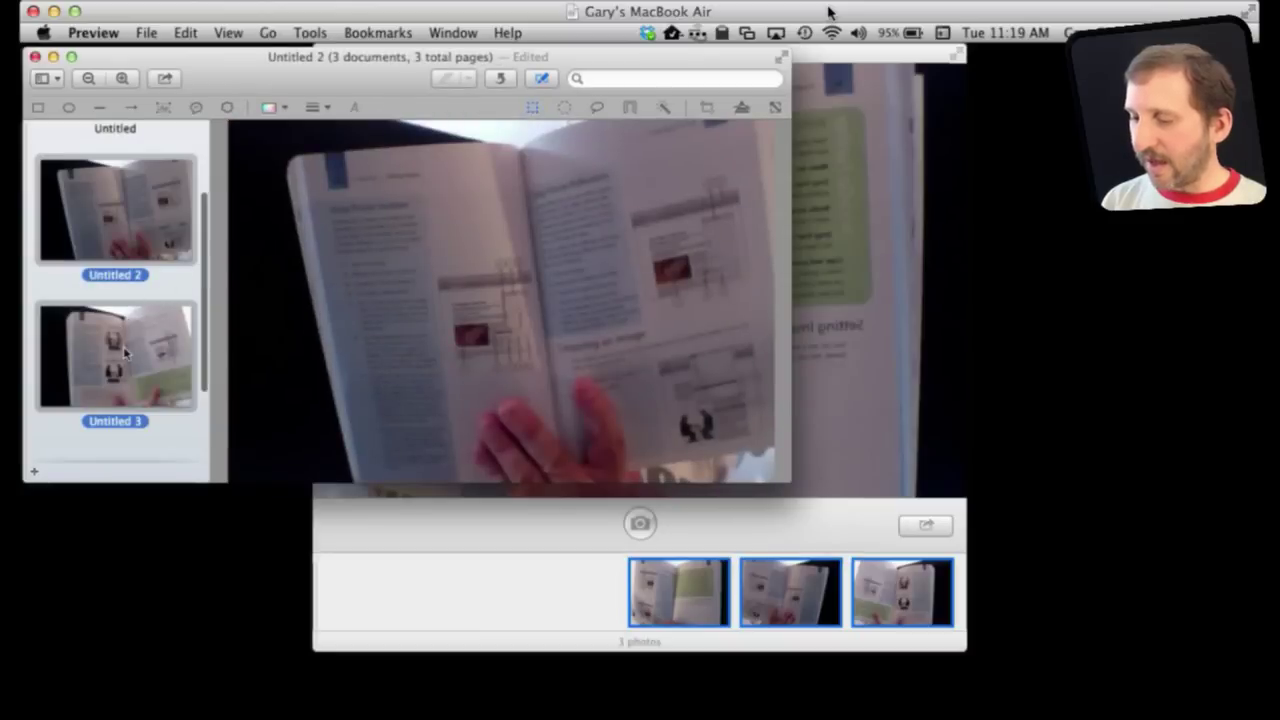
click(114, 310)
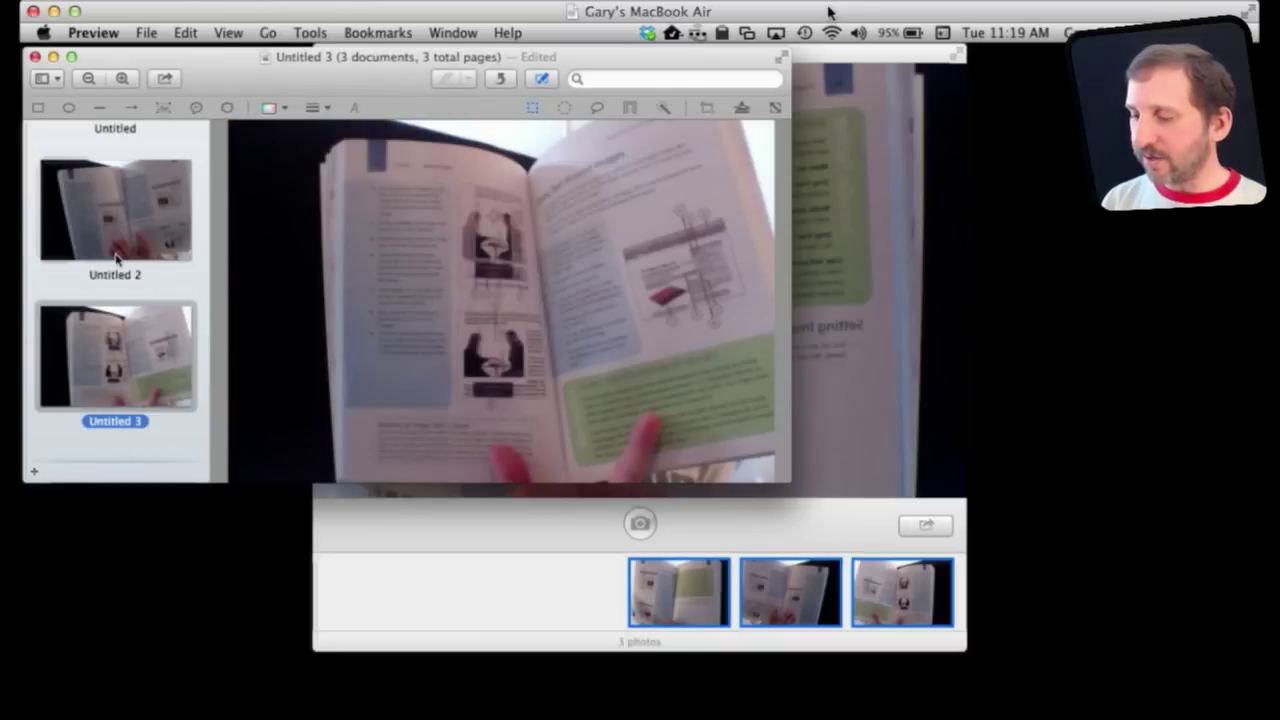
click(116, 258)
scroll(116, 258, up, 3)
- Select the photos and bring up the Print dialog
click(117, 200)
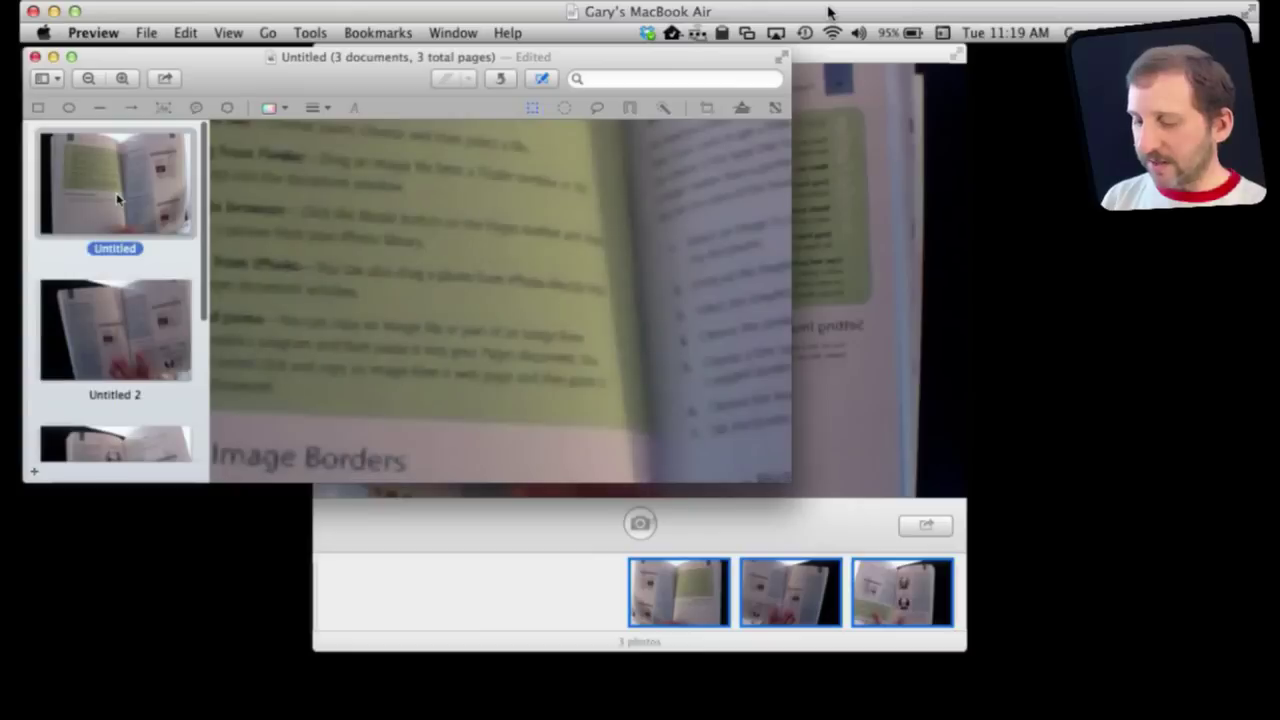
key(shift+Down)
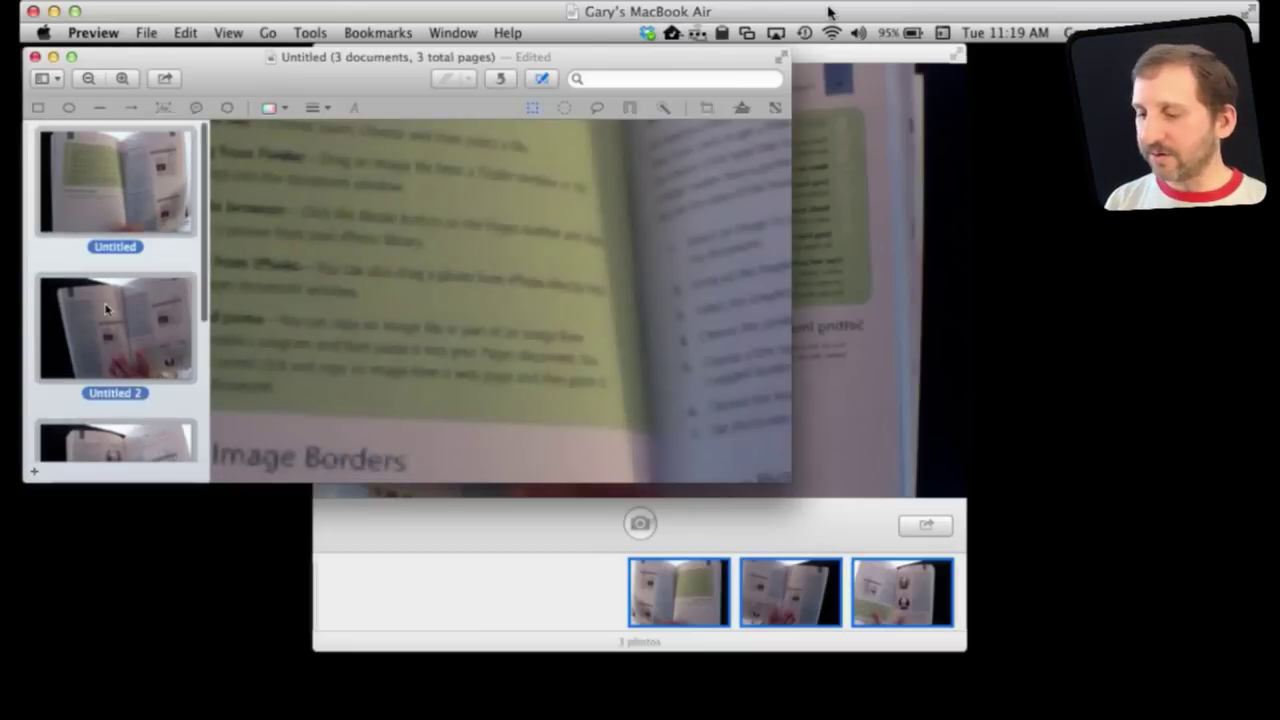
scroll(108, 300, down, 2)
scroll(104, 337, up, 2)
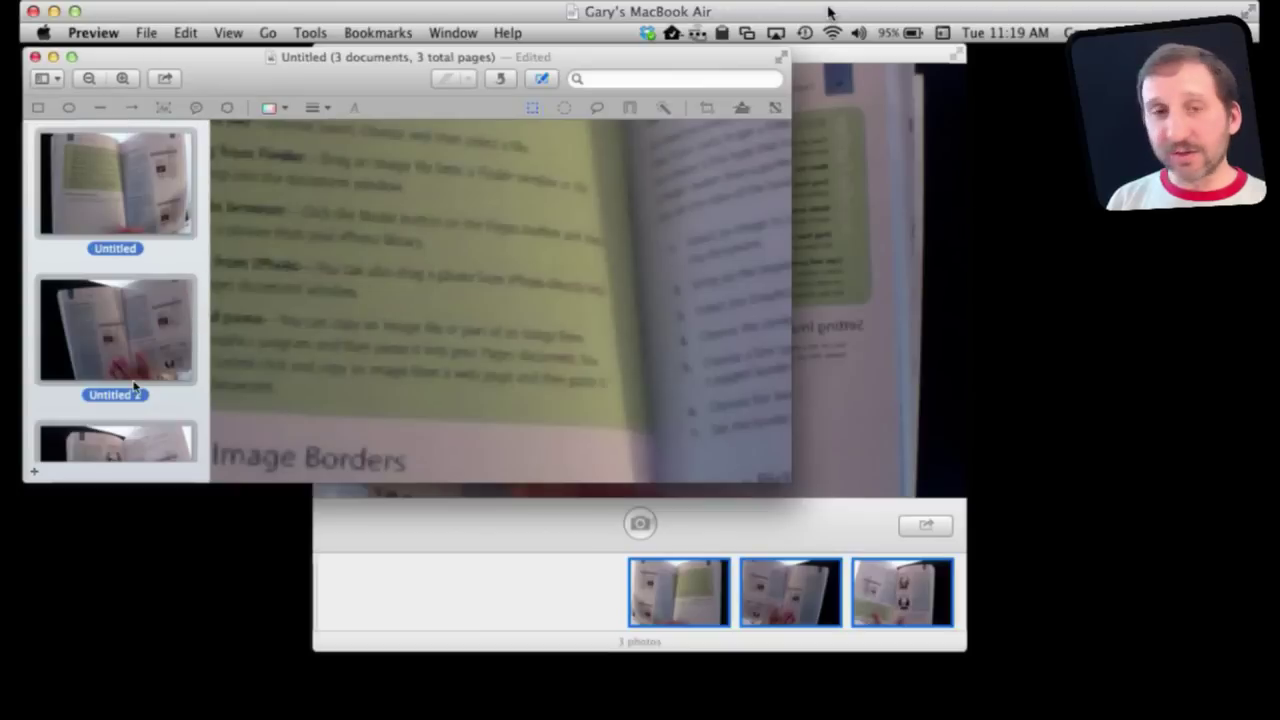
click(157, 30)
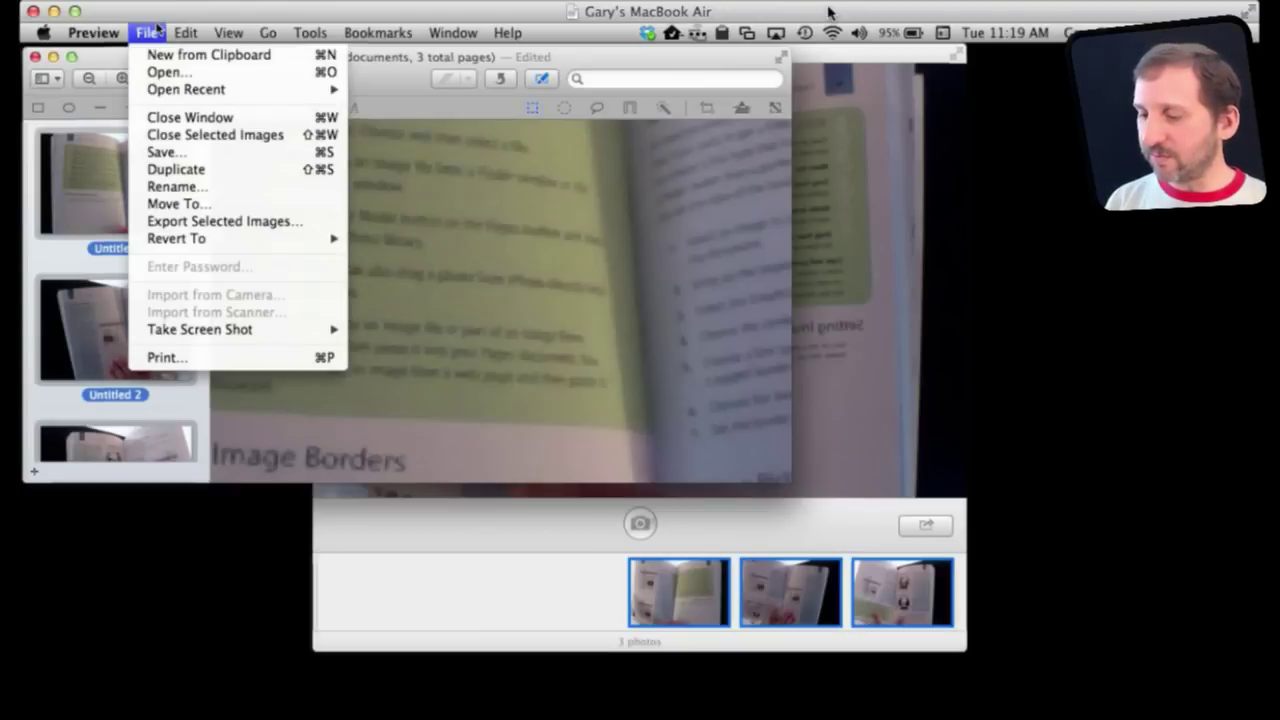
click(167, 357)
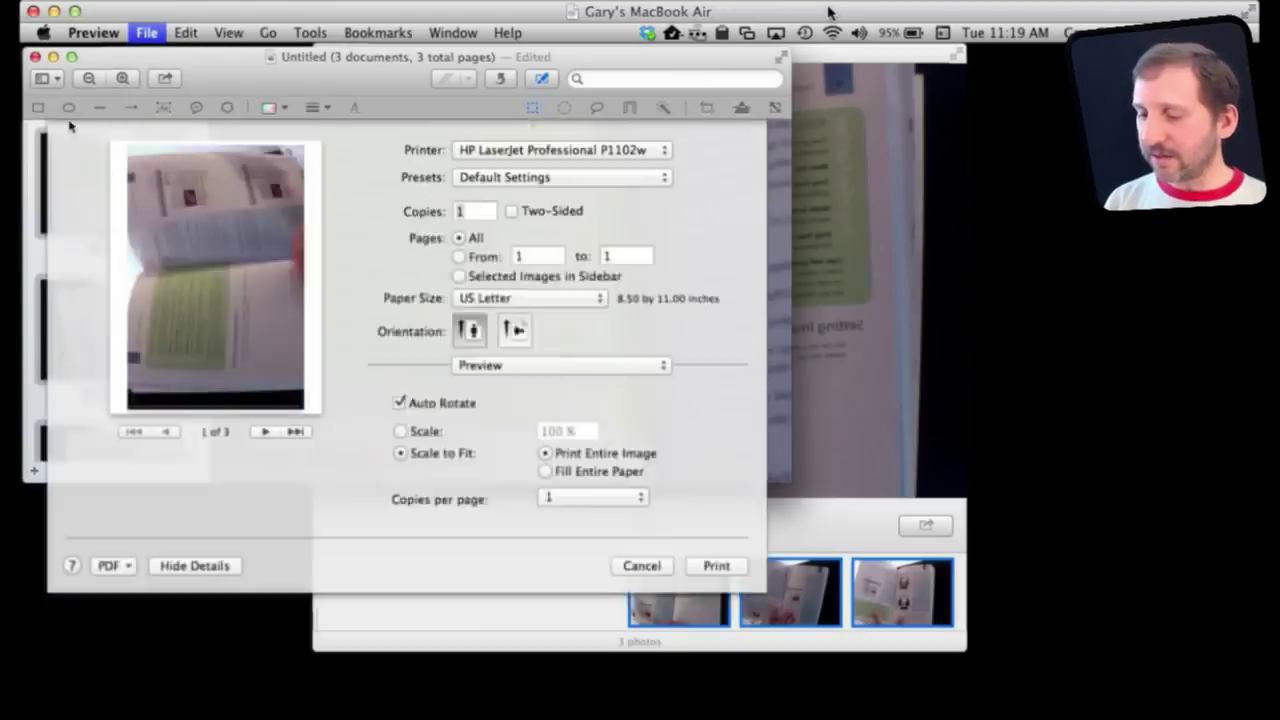
- Review all 3 preview pages with Auto Rotate left on, then choose Open PDF in Preview
click(265, 432)
click(265, 432)
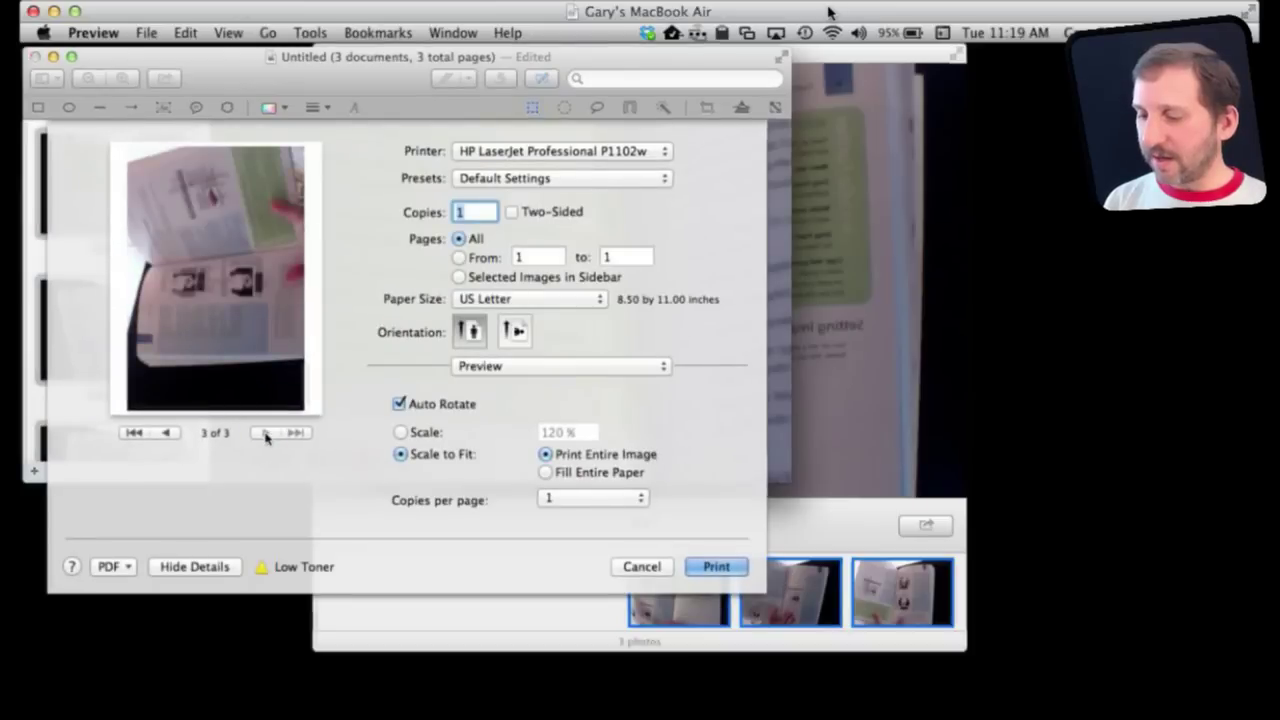
click(430, 402)
click(428, 404)
click(428, 404)
click(428, 404)
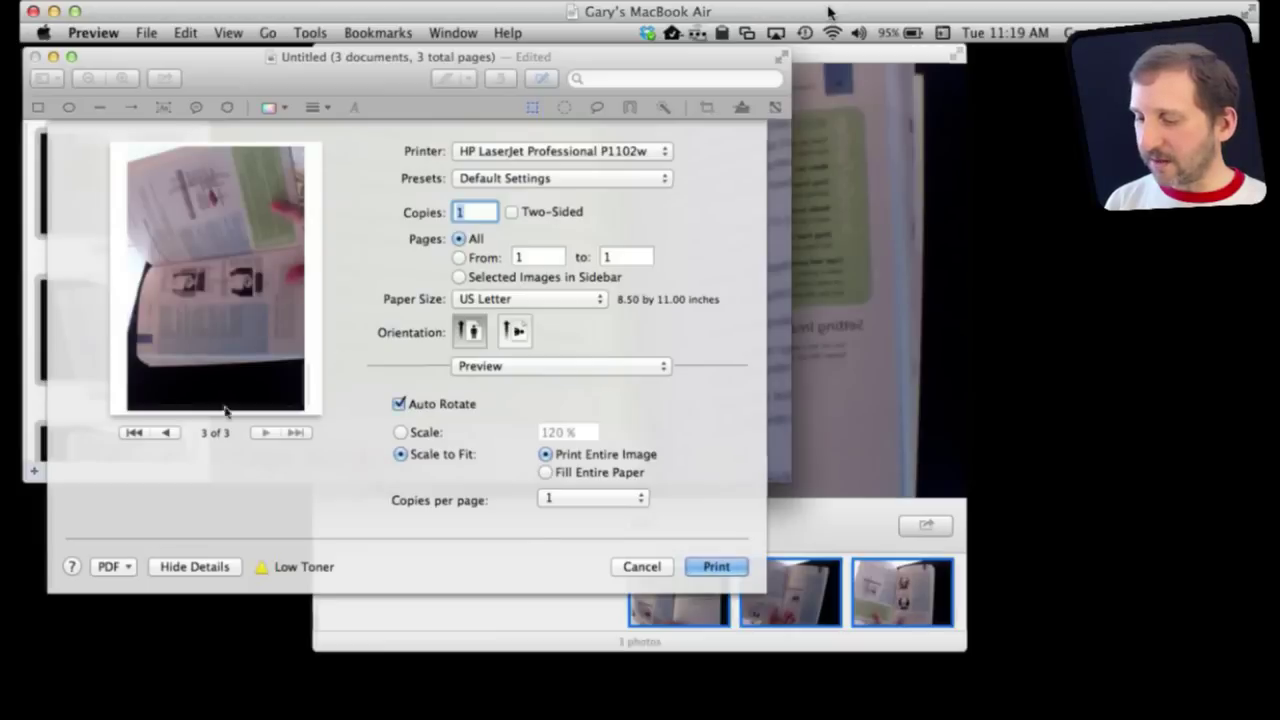
click(165, 432)
click(165, 432)
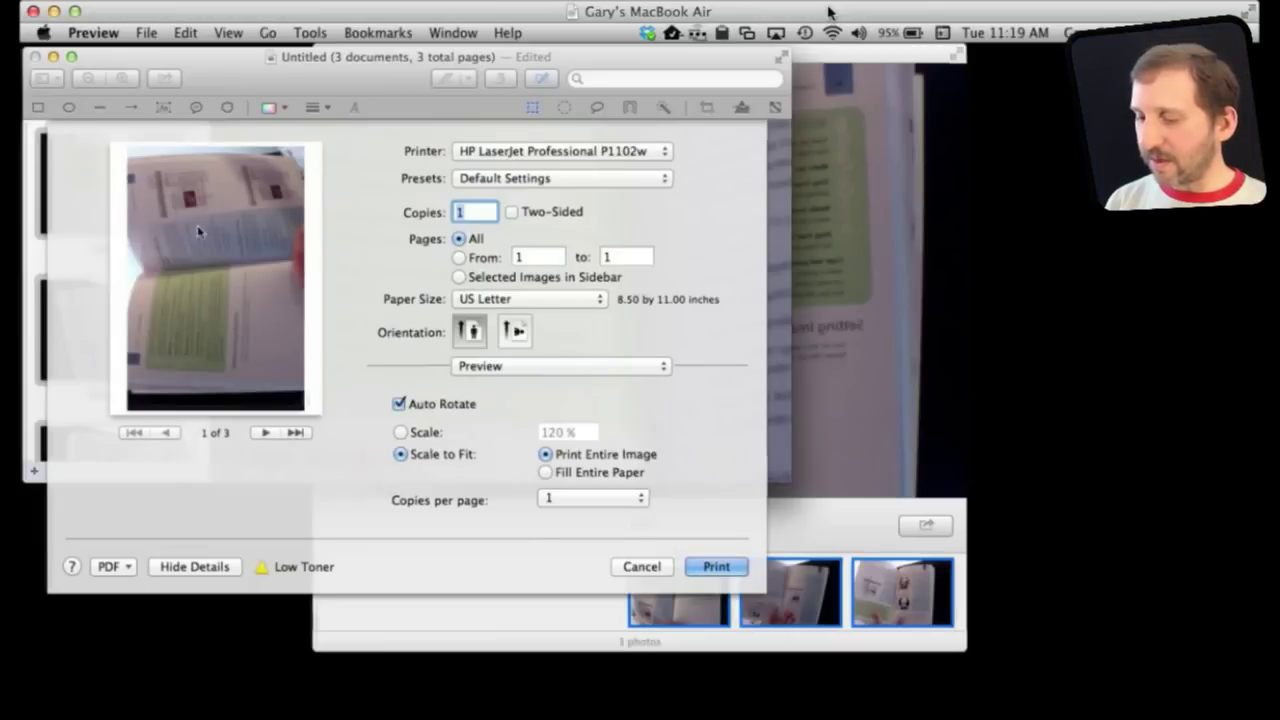
click(107, 562)
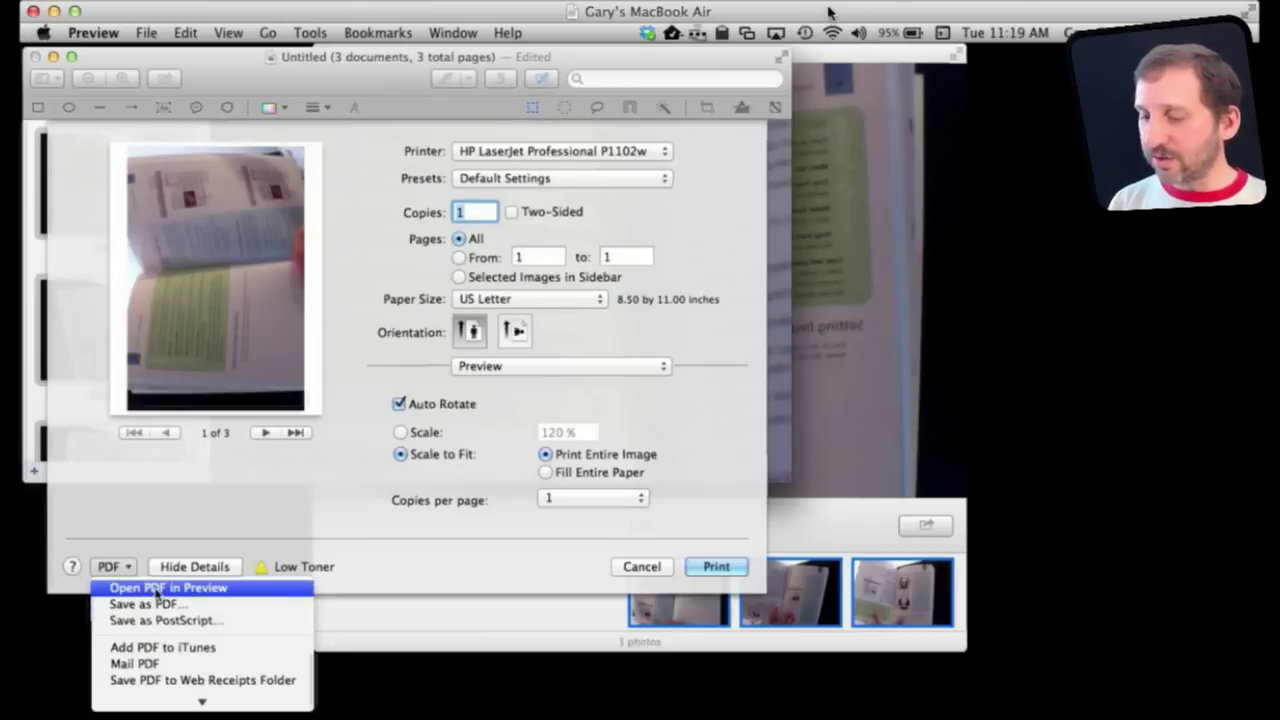
click(155, 590)
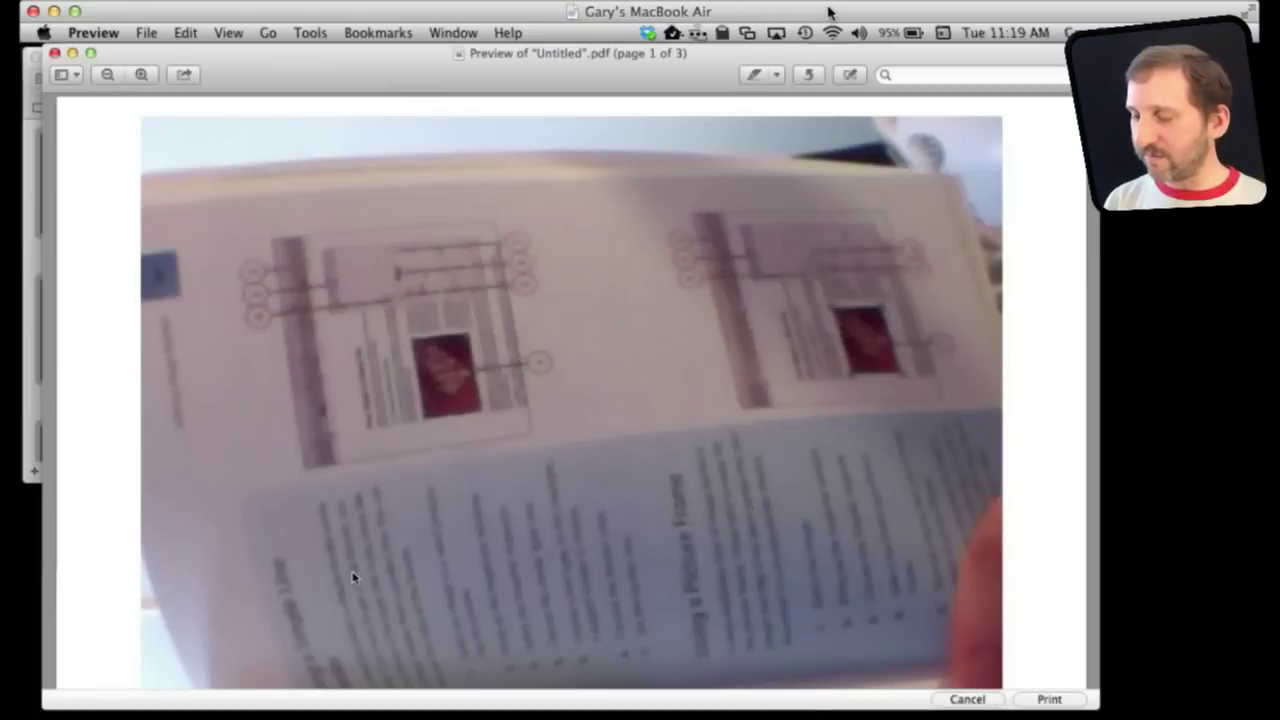
- Scroll through pages 1 to 3 of the new "Untitled".pdf to check each photo
scroll(391, 509, down, 10)
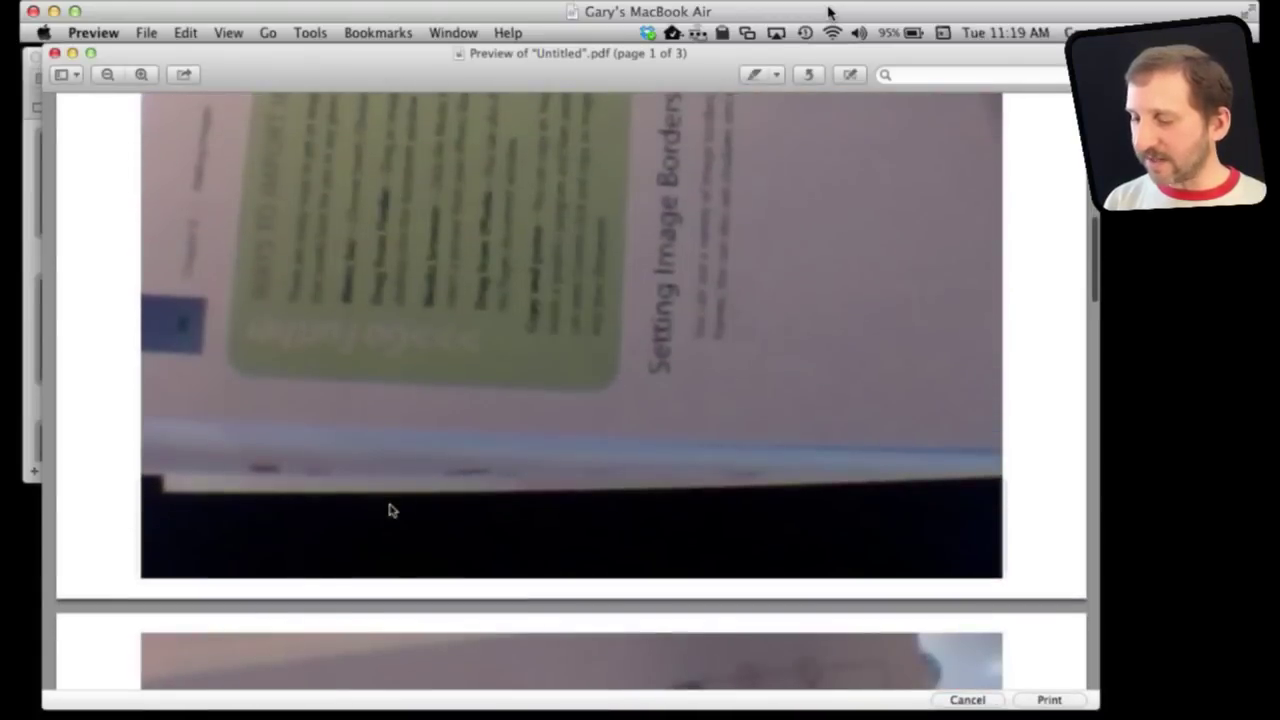
scroll(391, 510, down, 10)
scroll(390, 510, down, 10)
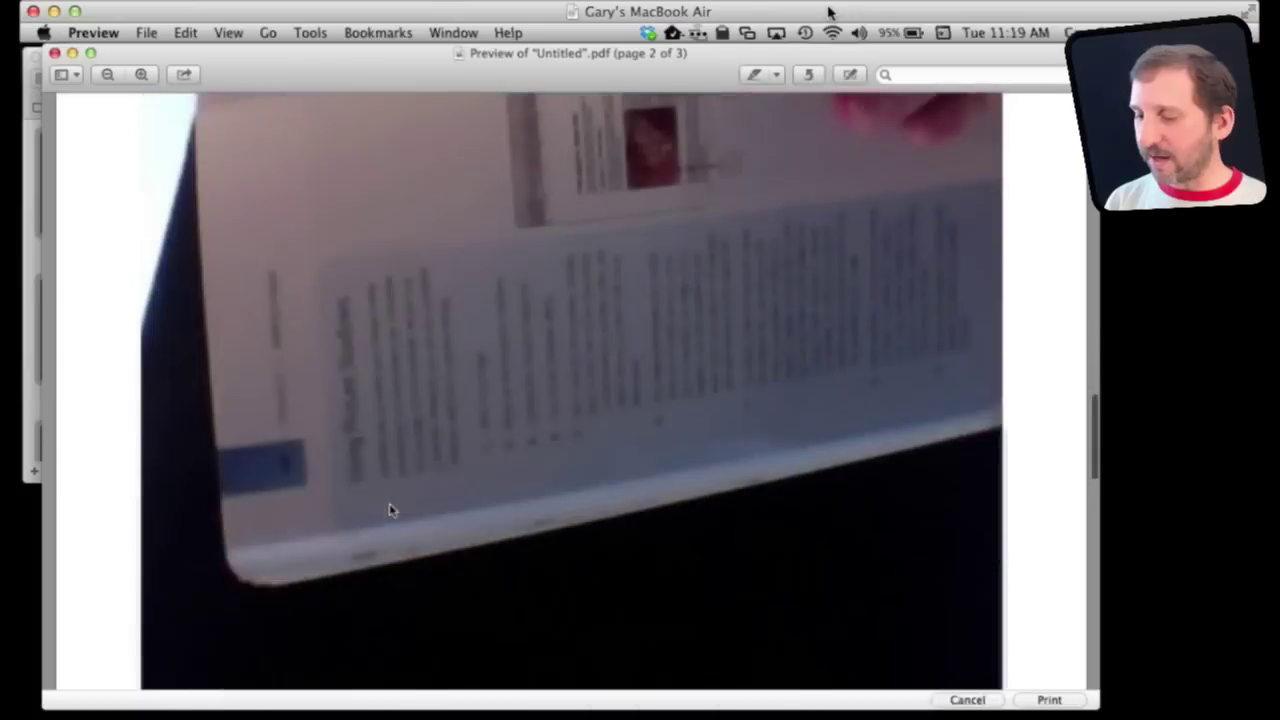
scroll(391, 509, down, 3)
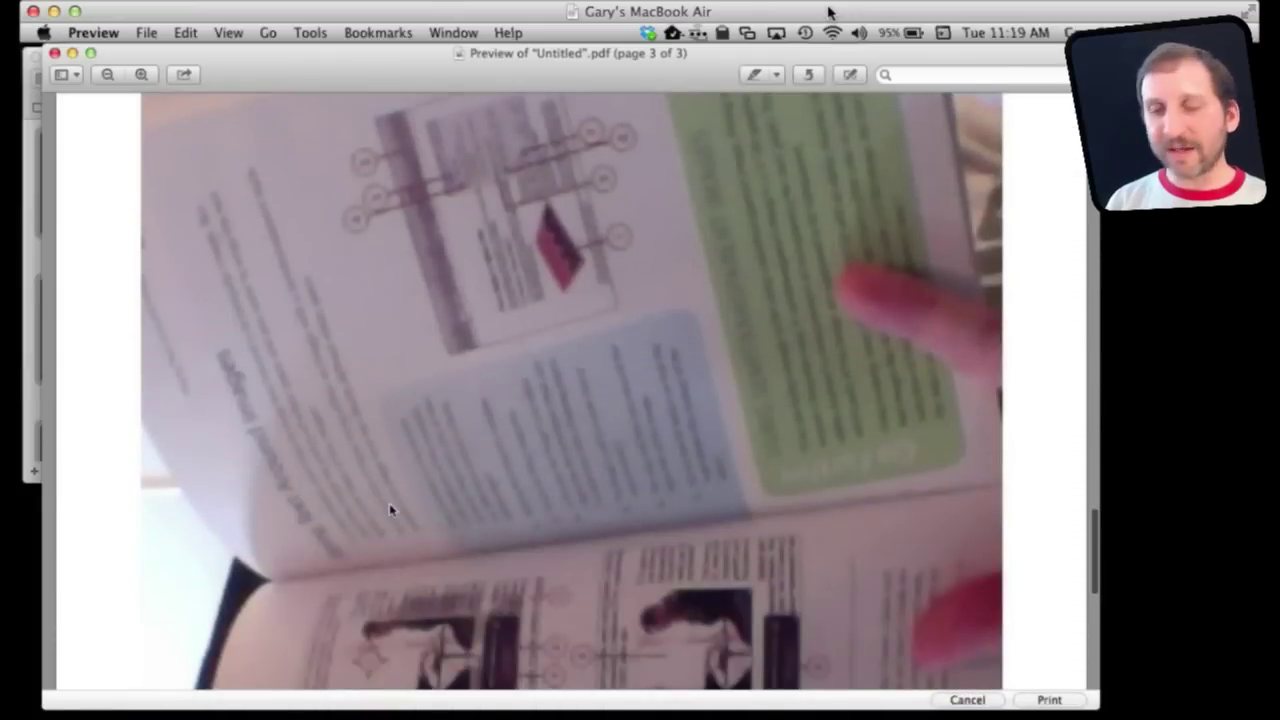
scroll(391, 510, down, 2)
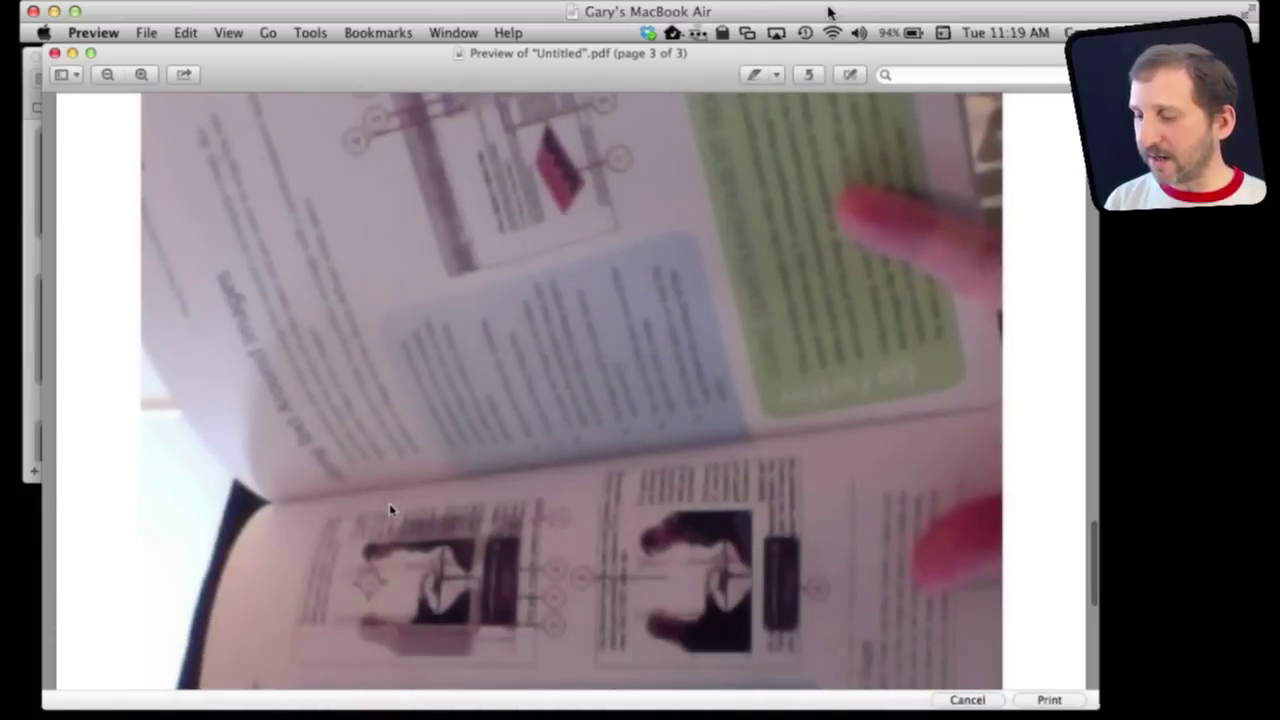
scroll(391, 510, down, 10)
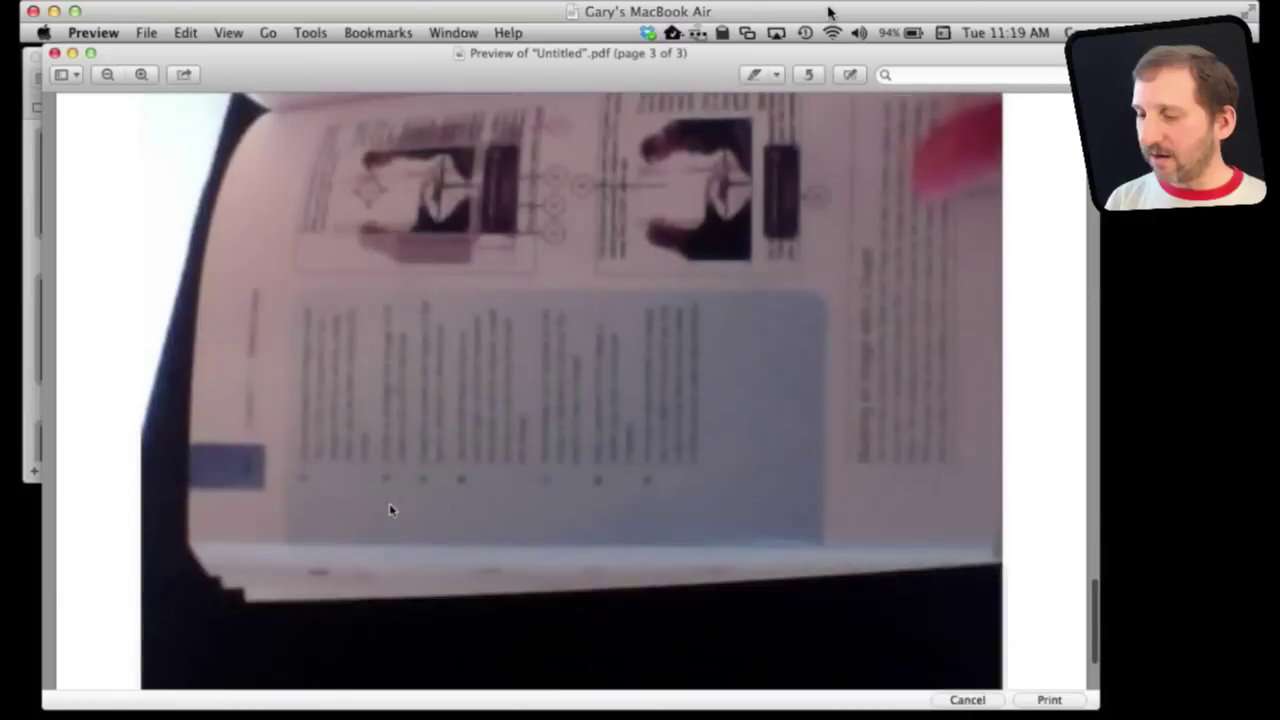
scroll(391, 510, up, 15)
scroll(391, 510, up, 20)
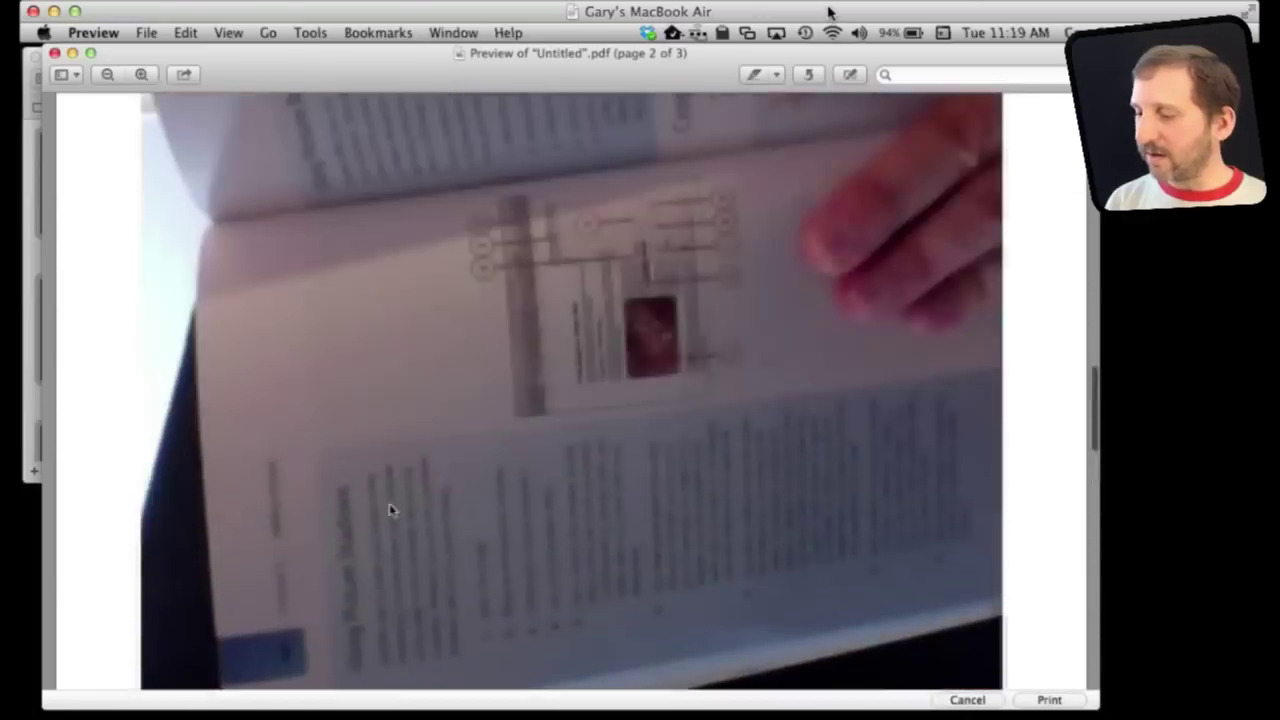